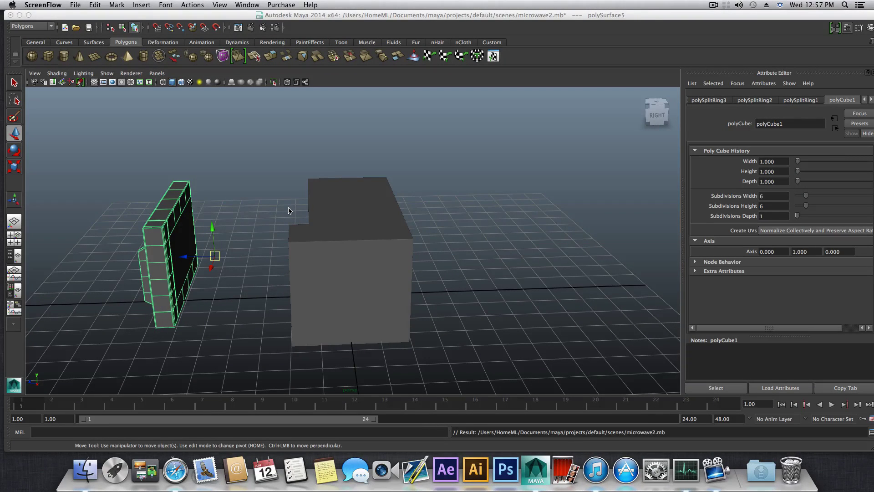
Pull the front and rear glass panels straight out from the microwave door, leaving the frame alone between them
{"action": "left_click_drag", "start_coordinate": [289, 207], "coordinate": [338, 214], "text": "alt"}
{"action": "right_click_drag", "start_coordinate": [338, 215], "coordinate": [421, 210], "text": "alt"}
{"action": "left_click_drag", "start_coordinate": [421, 210], "coordinate": [443, 220], "text": "alt"}
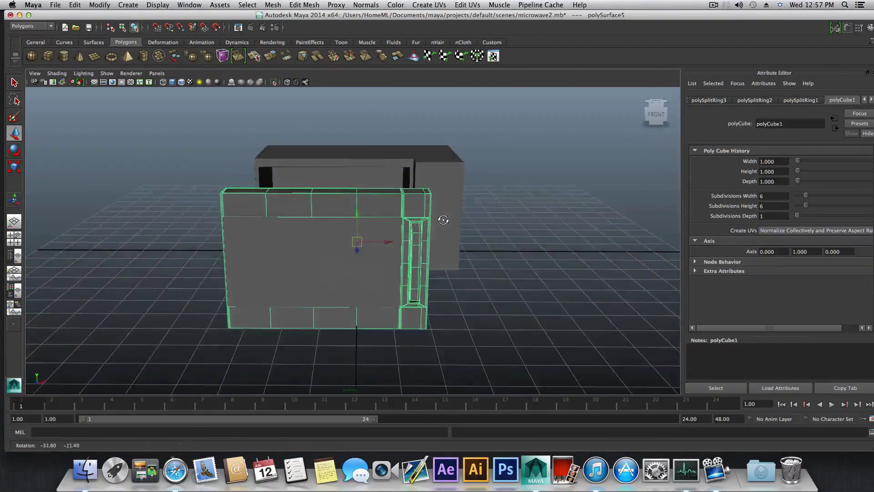
{"action": "left_click", "coordinate": [381, 231]}
{"action": "left_click_drag", "start_coordinate": [377, 283], "coordinate": [519, 222], "text": "alt"}
{"action": "left_click", "coordinate": [420, 229]}
{"action": "left_click_drag", "start_coordinate": [321, 267], "coordinate": [295, 314]}
{"action": "left_click", "coordinate": [294, 282]}
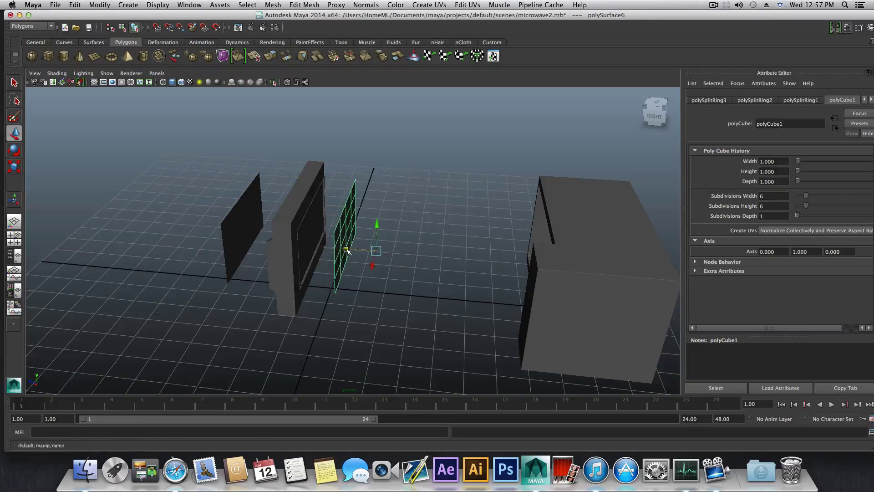
{"action": "left_click_drag", "start_coordinate": [346, 250], "coordinate": [160, 254], "text": "alt"}
Examine the door frame's outer corners and rear recess in smooth preview, and return it to the unsmoothed display
{"action": "right_click_drag", "start_coordinate": [159, 254], "coordinate": [483, 270], "text": "alt"}
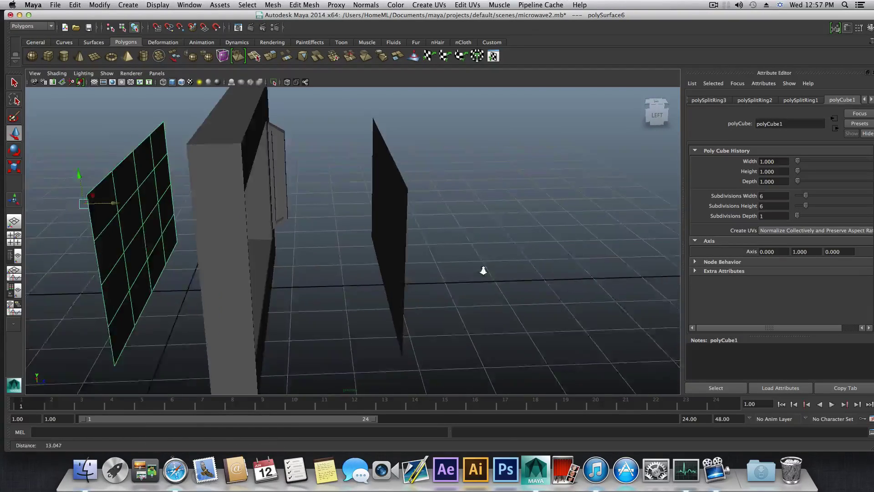
{"action": "left_click_drag", "start_coordinate": [484, 271], "coordinate": [297, 229], "text": "alt"}
{"action": "left_click", "coordinate": [296, 229]}
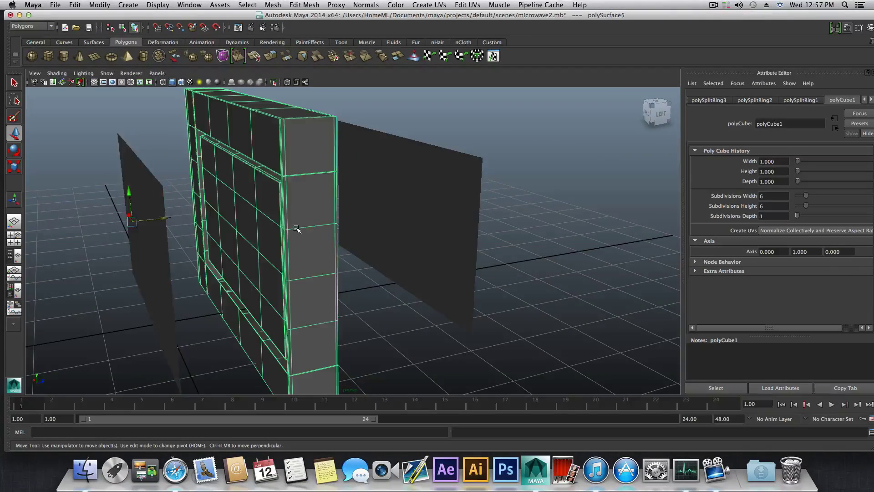
{"action": "key", "text": "3"}
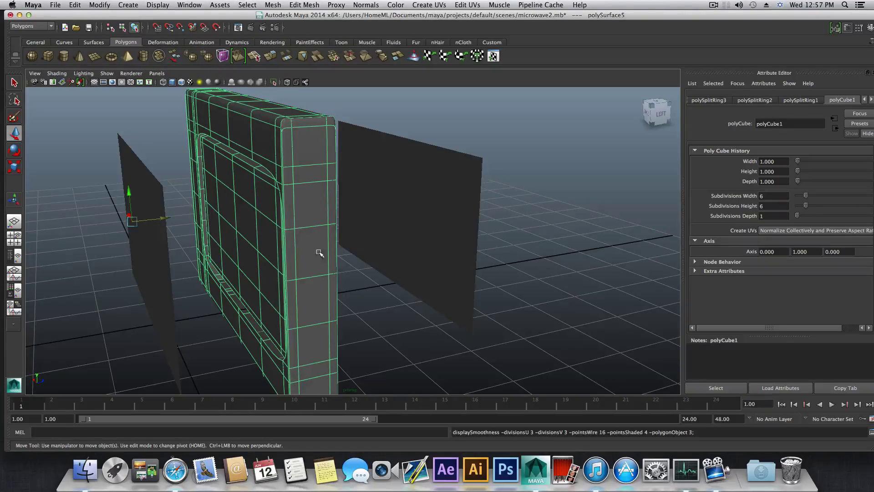
{"action": "mouse_move", "coordinate": [320, 253]}
{"action": "left_mouse_down", "text": "alt"}
{"action": "mouse_move", "coordinate": [416, 256]}
{"action": "mouse_move", "coordinate": [444, 242]}
{"action": "mouse_move", "coordinate": [462, 249]}
{"action": "mouse_move", "coordinate": [318, 254]}
{"action": "mouse_move", "coordinate": [342, 254]}
{"action": "mouse_move", "coordinate": [333, 260]}
{"action": "left_mouse_up", "text": "alt"}
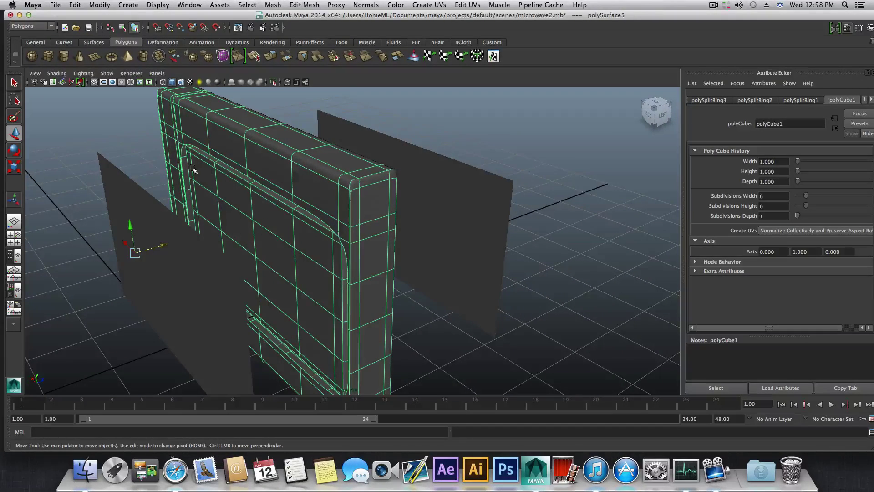
{"action": "mouse_move", "coordinate": [236, 206]}
{"action": "left_mouse_down", "text": "alt"}
{"action": "mouse_move", "coordinate": [297, 201]}
{"action": "mouse_move", "coordinate": [273, 191]}
{"action": "mouse_move", "coordinate": [232, 194]}
{"action": "left_mouse_up", "text": "alt"}
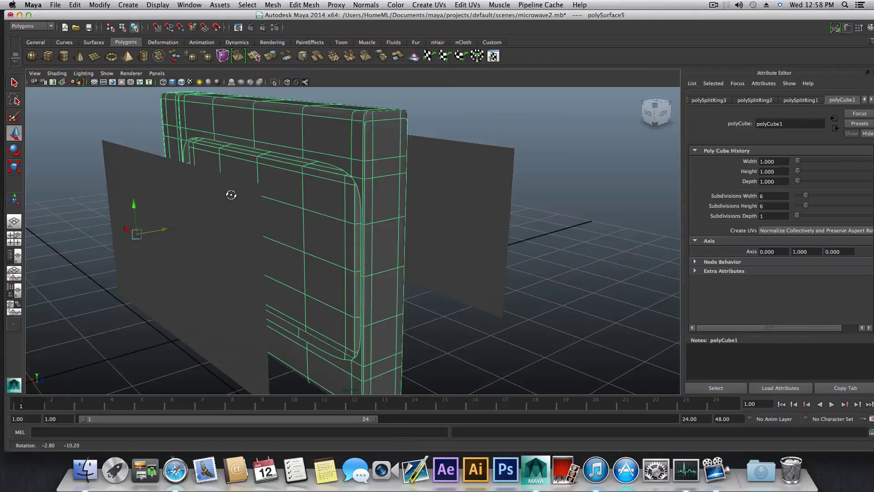
{"action": "left_click", "coordinate": [214, 218]}
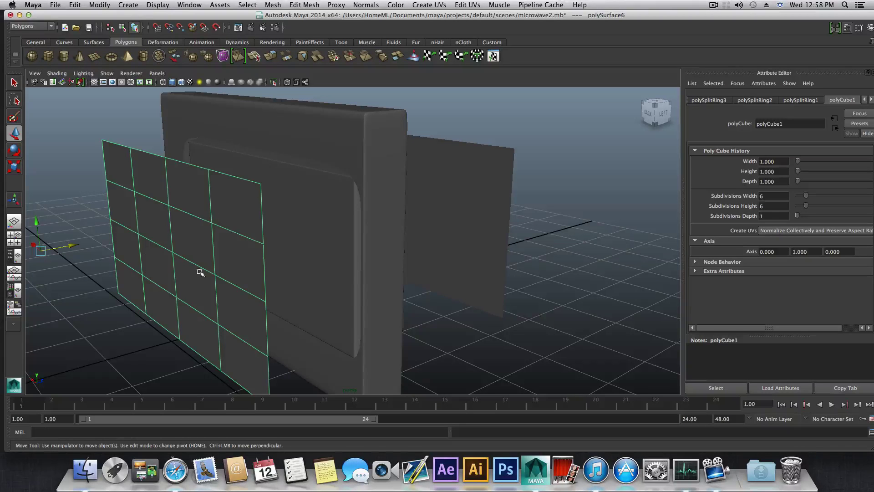
{"action": "left_click", "coordinate": [331, 252]}
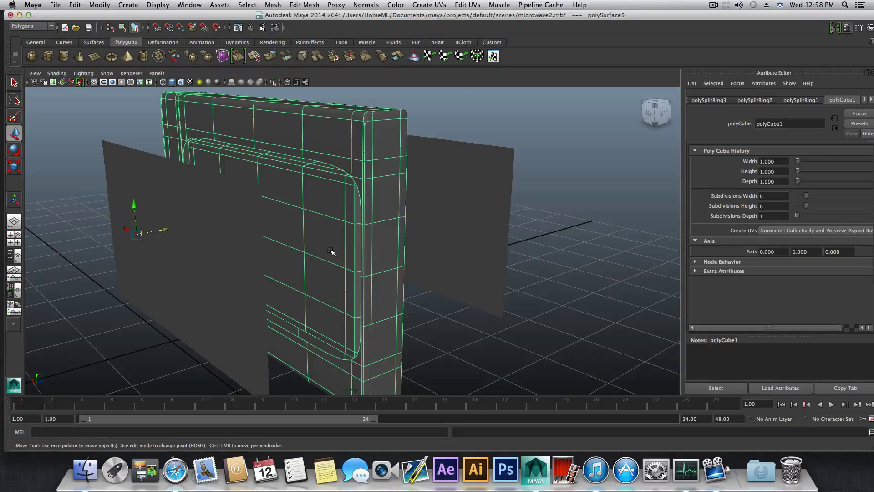
{"action": "key", "text": "1"}
Insert a vertical edge loop tight against the side edge of the recess on the back of the door frame
{"action": "left_click_drag", "start_coordinate": [355, 188], "coordinate": [400, 197], "text": "alt"}
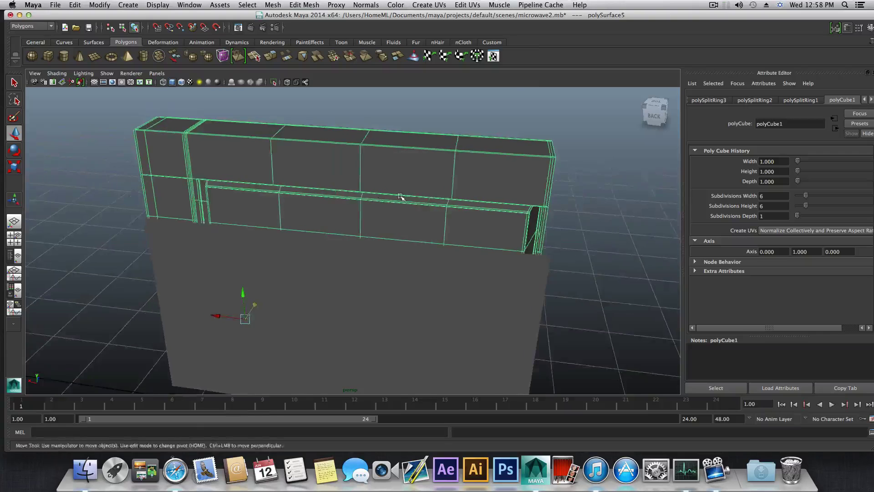
{"action": "right_click_drag", "start_coordinate": [399, 197], "coordinate": [567, 195], "text": "alt"}
{"action": "middle_click_drag", "start_coordinate": [567, 195], "coordinate": [345, 200], "text": "alt"}
{"action": "right_click_drag", "start_coordinate": [344, 200], "coordinate": [416, 211], "text": "alt"}
{"action": "middle_click_drag", "start_coordinate": [416, 211], "coordinate": [365, 259], "text": "alt"}
{"action": "left_click_drag", "start_coordinate": [364, 260], "coordinate": [371, 255], "text": "alt"}
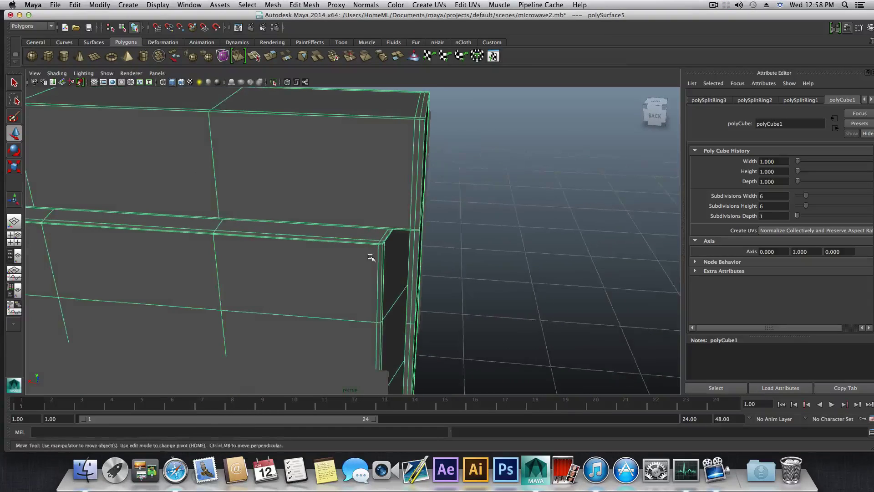
{"action": "middle_click_drag", "start_coordinate": [370, 256], "coordinate": [358, 259], "text": "alt"}
{"action": "left_click_drag", "start_coordinate": [358, 260], "coordinate": [365, 253], "text": "alt"}
{"action": "middle_click_drag", "start_coordinate": [365, 253], "coordinate": [355, 260], "text": "alt"}
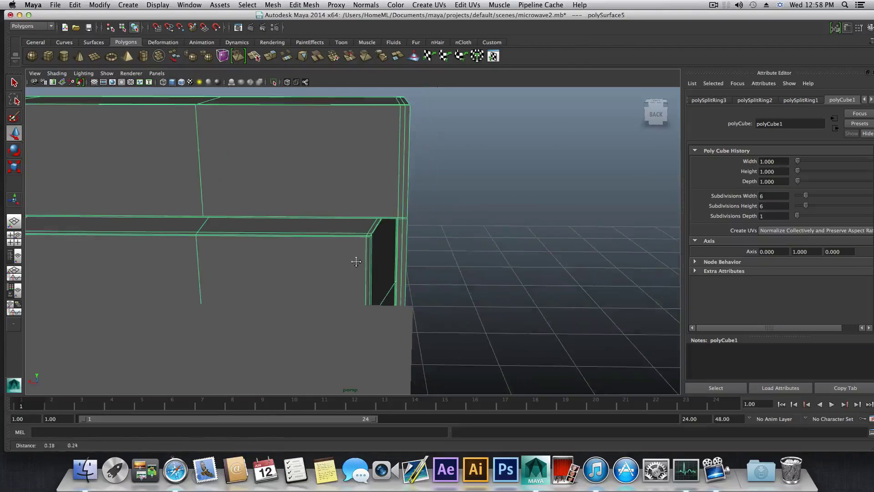
{"action": "right_click", "coordinate": [388, 204], "text": "shift"}
{"action": "left_click", "coordinate": [362, 215]}
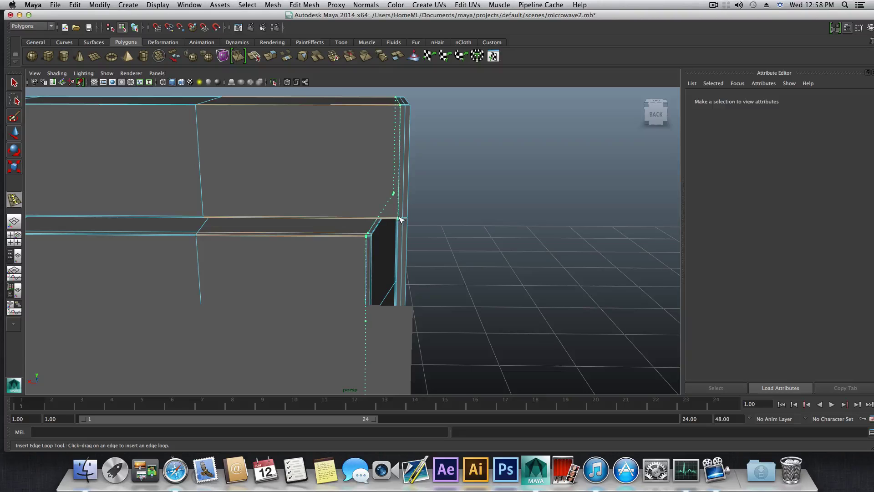
{"action": "left_click", "coordinate": [398, 220]}
{"action": "scroll", "coordinate": [441, 240], "scroll_direction": "up", "scroll_amount": 3}
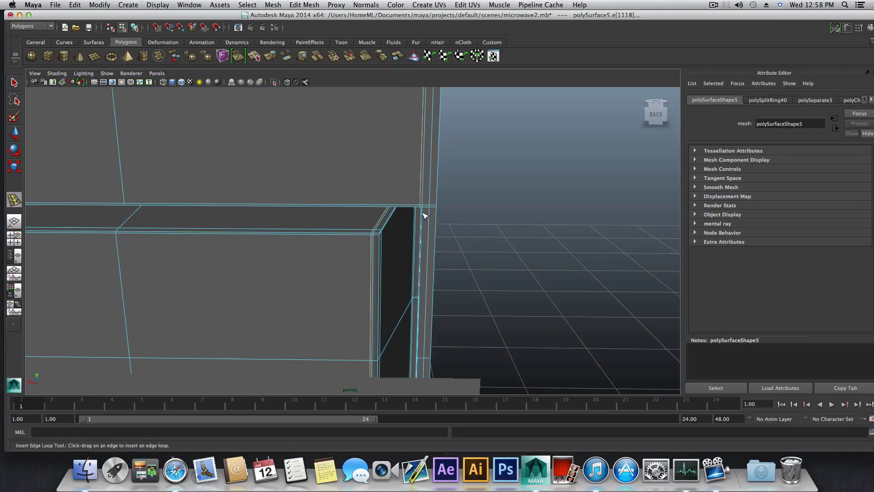
Insert supporting edge loops tight to the rear recess's opposite side and along its upper and lower edges
{"action": "middle_click_drag", "start_coordinate": [373, 251], "coordinate": [572, 275], "text": "alt"}
{"action": "right_click_drag", "start_coordinate": [572, 275], "coordinate": [291, 262], "text": "alt"}
{"action": "middle_click_drag", "start_coordinate": [291, 261], "coordinate": [423, 246], "text": "alt"}
{"action": "right_click_drag", "start_coordinate": [422, 242], "coordinate": [619, 296], "text": "alt"}
{"action": "middle_click_drag", "start_coordinate": [501, 218], "coordinate": [470, 265], "text": "alt"}
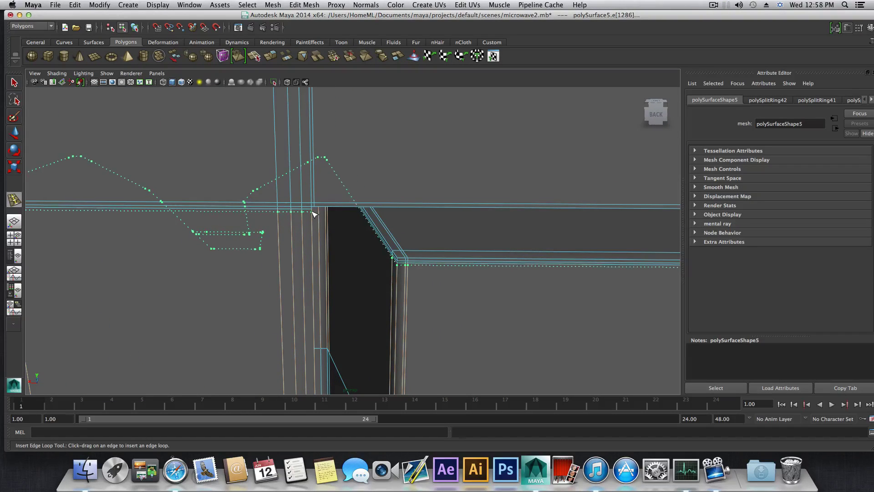
{"action": "left_click", "coordinate": [313, 212]}
{"action": "left_click_drag", "start_coordinate": [316, 217], "coordinate": [311, 241], "text": "alt"}
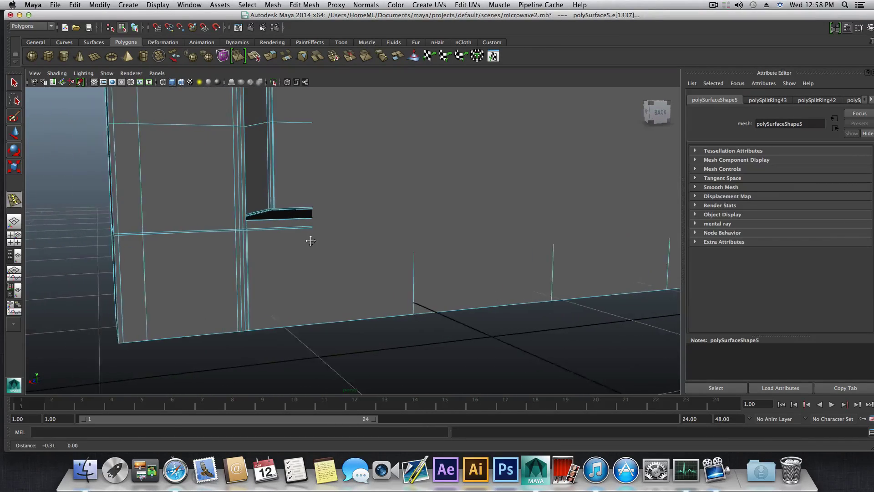
{"action": "right_click_drag", "start_coordinate": [310, 240], "coordinate": [421, 247], "text": "alt"}
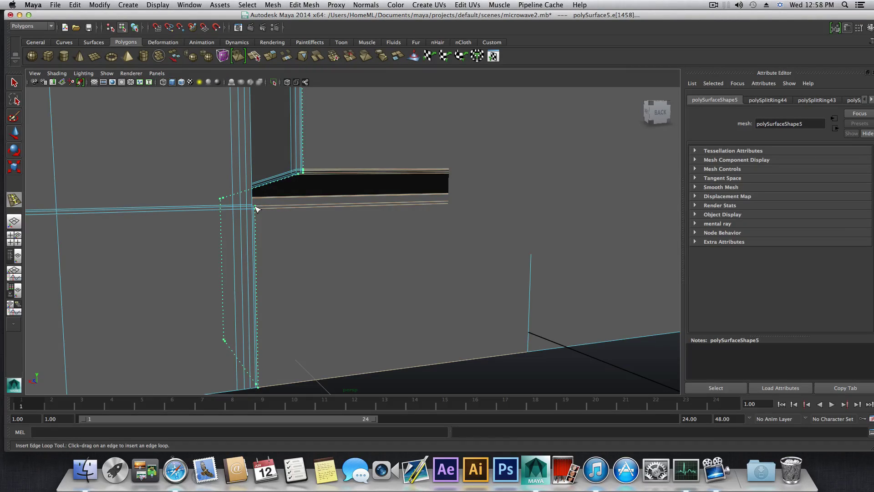
Try another vertical edge loop beside the rear recess's lower corner, and undo it
{"action": "left_click_drag", "start_coordinate": [255, 208], "coordinate": [256, 207]}
{"action": "middle_click_drag", "start_coordinate": [275, 207], "coordinate": [243, 337], "text": "alt"}
{"action": "middle_click_drag", "start_coordinate": [252, 193], "coordinate": [250, 382], "text": "alt"}
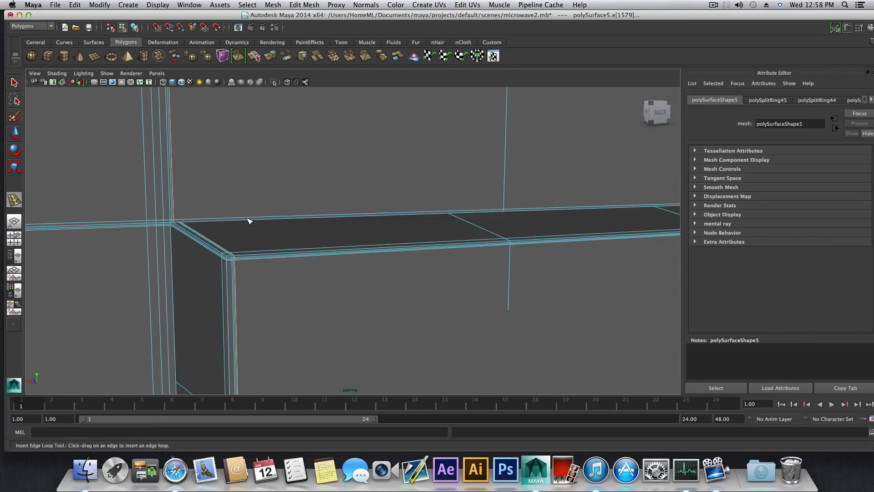
{"action": "middle_click_drag", "start_coordinate": [249, 220], "coordinate": [176, 195], "text": "alt"}
{"action": "key", "text": "z"}
Inspect the door frame's recess edges and outer side from several angles, checking the smoothed shape against the unsmoothed cage
{"action": "right_click_drag", "start_coordinate": [138, 188], "coordinate": [273, 281], "text": "alt"}
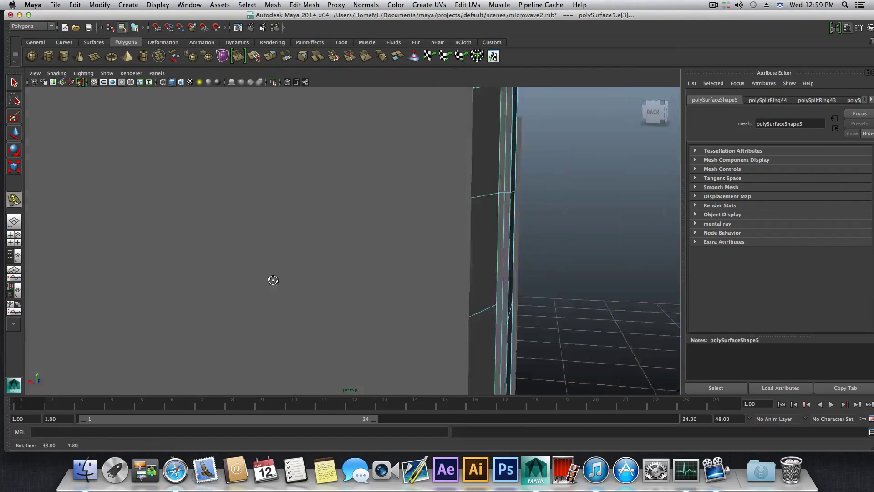
{"action": "left_click_drag", "start_coordinate": [319, 280], "coordinate": [261, 282], "text": "alt"}
{"action": "middle_click_drag", "start_coordinate": [318, 259], "coordinate": [248, 166], "text": "alt"}
{"action": "middle_click_drag", "start_coordinate": [310, 328], "coordinate": [272, 164], "text": "alt"}
{"action": "left_click_drag", "start_coordinate": [271, 164], "coordinate": [343, 250], "text": "alt"}
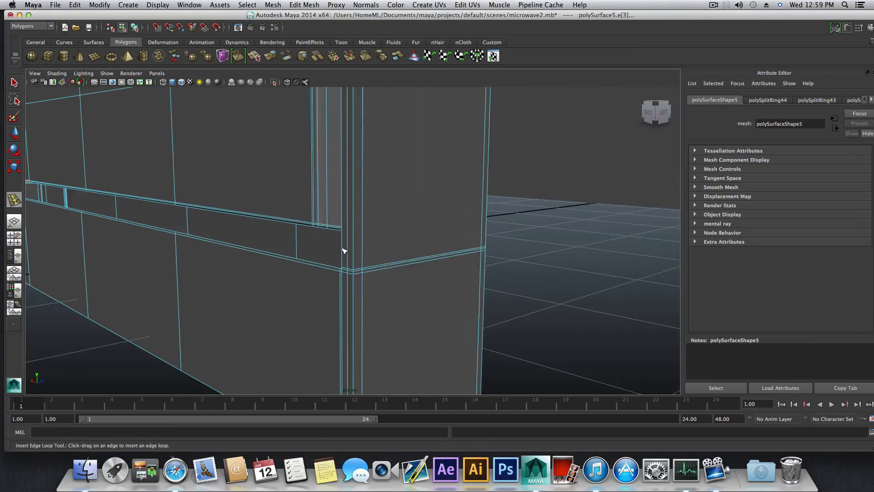
{"action": "scroll", "coordinate": [337, 248], "scroll_direction": "down", "scroll_amount": 4}
{"action": "key", "text": "2"}
{"action": "middle_click_drag", "start_coordinate": [292, 225], "coordinate": [292, 232], "text": "alt"}
{"action": "left_click_drag", "start_coordinate": [293, 233], "coordinate": [271, 261], "text": "alt"}
{"action": "left_click", "coordinate": [15, 82]}
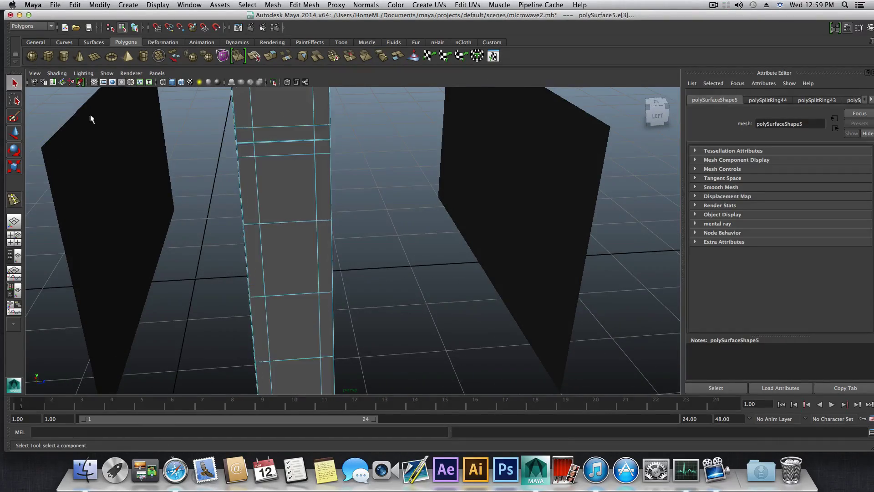
{"action": "middle_click_drag", "start_coordinate": [250, 149], "coordinate": [269, 251], "text": "alt"}
{"action": "left_click_drag", "start_coordinate": [269, 250], "coordinate": [142, 242], "text": "alt"}
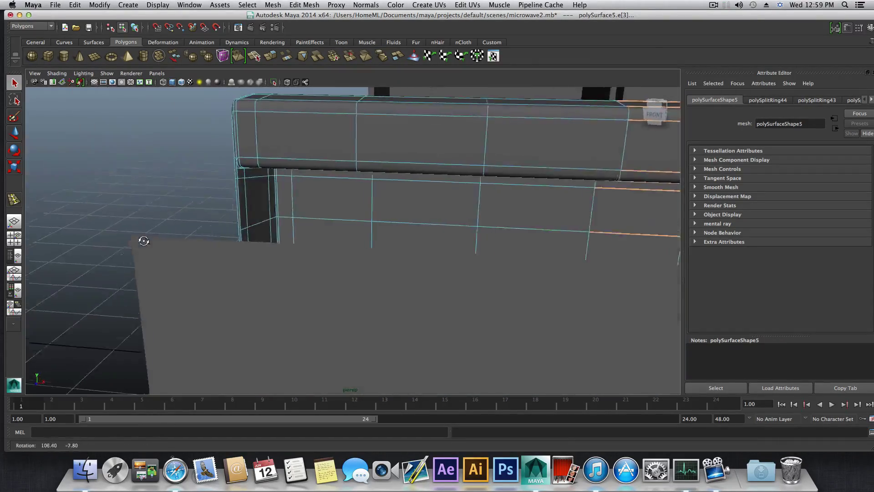
{"action": "middle_click_drag", "start_coordinate": [143, 242], "coordinate": [18, 237], "text": "alt"}
{"action": "key", "text": "1"}
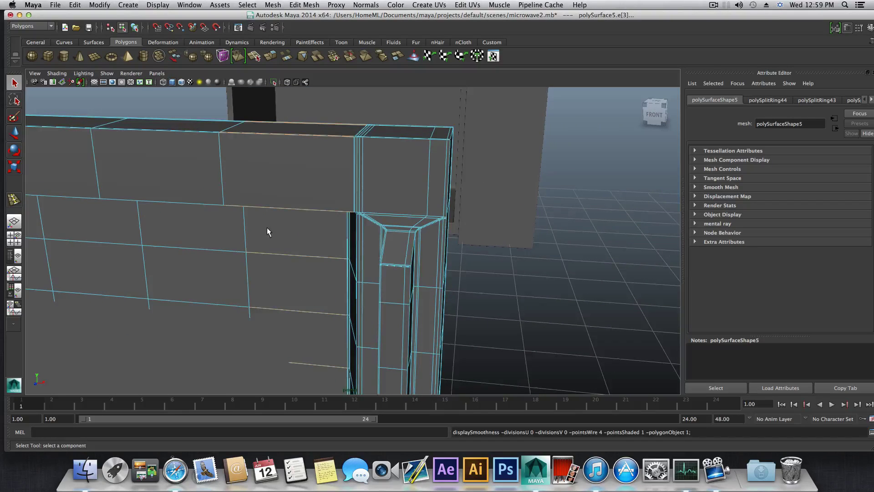
Insert a horizontal edge loop across the door frame just above the upper end of the handle recess
{"action": "right_click_drag", "start_coordinate": [267, 228], "coordinate": [535, 216], "text": "alt"}
{"action": "left_click_drag", "start_coordinate": [535, 217], "coordinate": [410, 254], "text": "alt"}
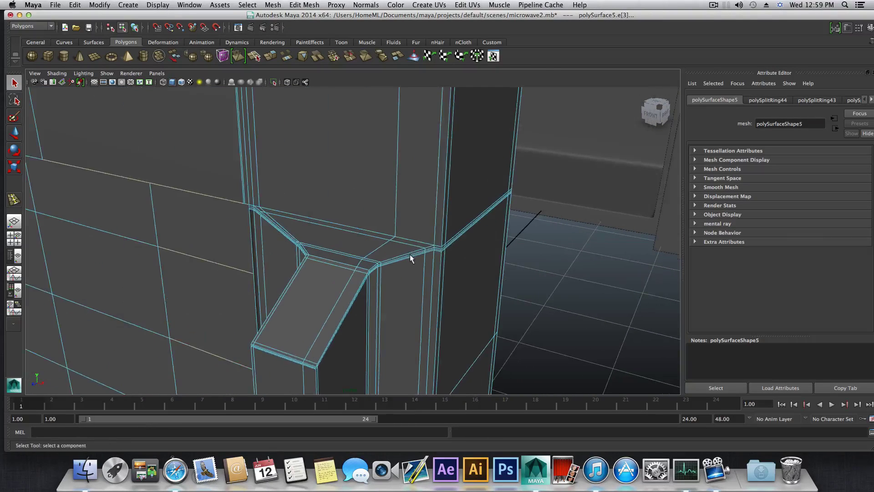
{"action": "mouse_move", "coordinate": [419, 183]}
{"action": "right_mouse_down", "text": "shift"}
{"action": "mouse_move", "coordinate": [406, 195]}
{"action": "mouse_move", "coordinate": [419, 182]}
{"action": "right_mouse_up", "text": "shift"}
{"action": "left_click", "coordinate": [443, 234]}
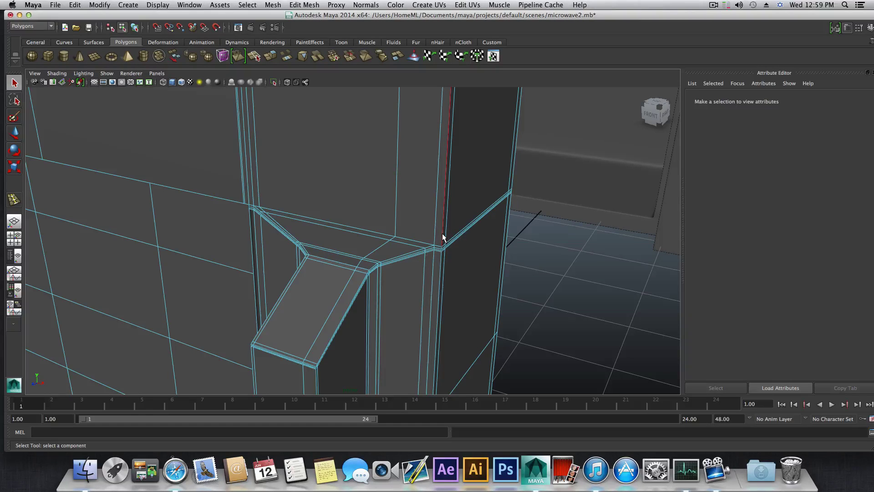
{"action": "key", "text": "F8"}
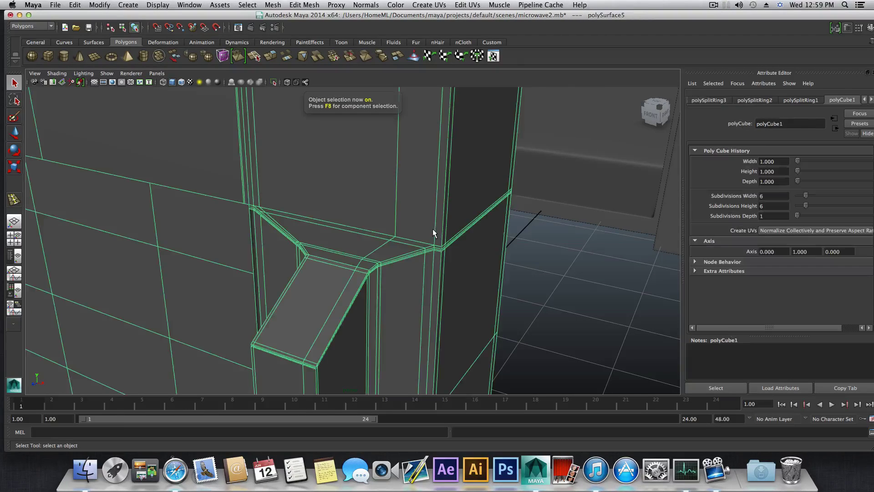
{"action": "right_click_drag", "start_coordinate": [432, 228], "coordinate": [394, 244], "text": "shift"}
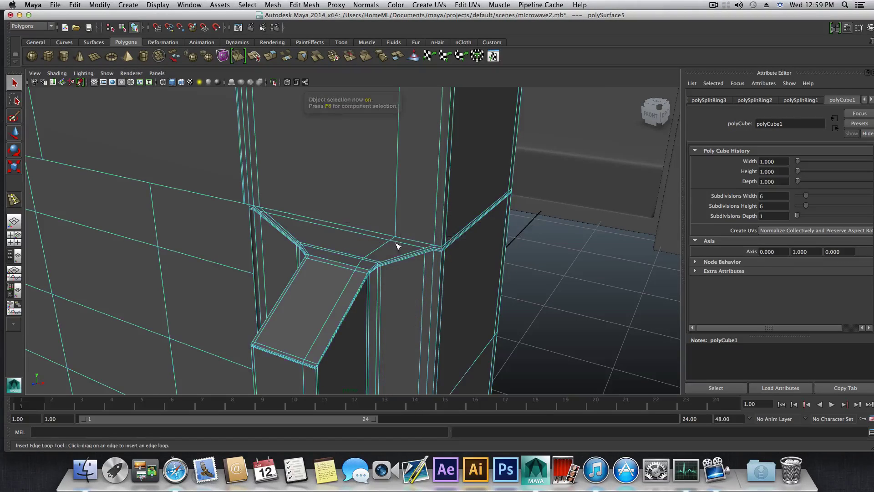
{"action": "left_click", "coordinate": [444, 246]}
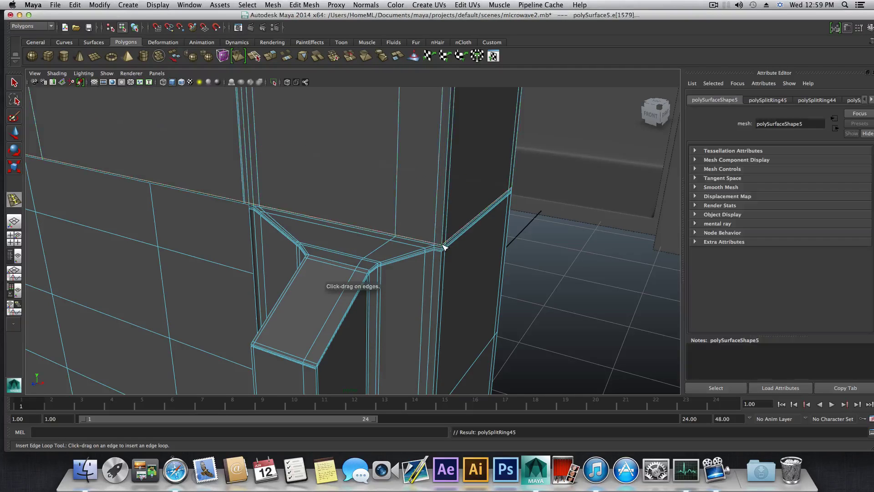
Insert a matching horizontal edge loop just below the window opening and handle recess on the door frame
{"action": "left_click_drag", "start_coordinate": [444, 246], "coordinate": [326, 34], "text": "alt"}
{"action": "left_click_drag", "start_coordinate": [328, 220], "coordinate": [360, 198], "text": "alt"}
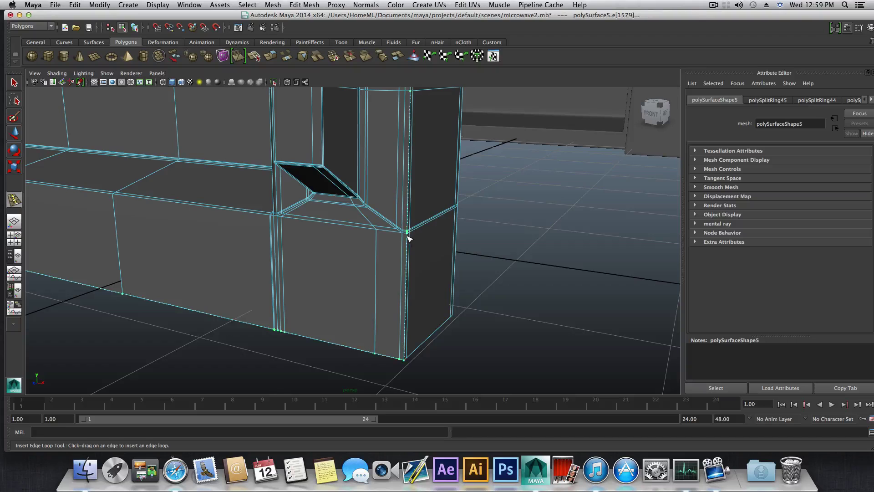
{"action": "key", "text": "z"}
{"action": "left_click_drag", "start_coordinate": [199, 212], "coordinate": [267, 265], "text": "alt"}
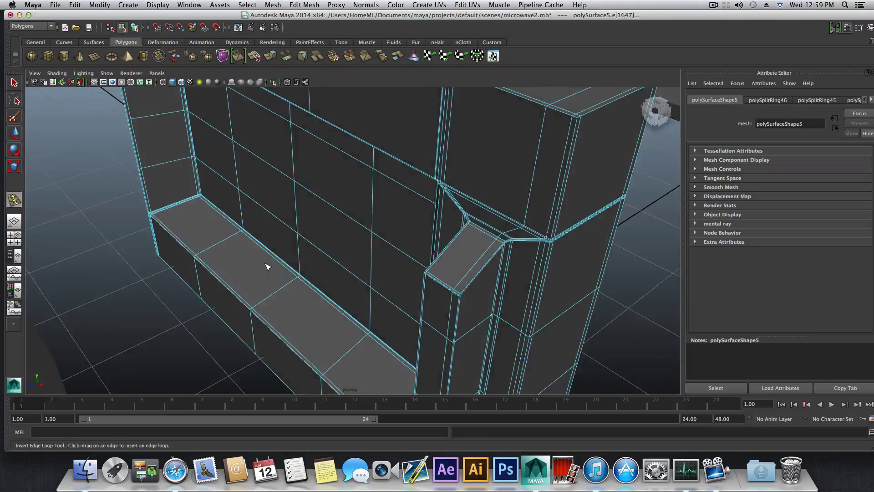
Turn on smooth preview for the door frame, return to object selection and check the sharpened corners front and back
{"action": "key", "text": "3"}
{"action": "left_click", "coordinate": [14, 83]}
{"action": "scroll", "coordinate": [353, 195], "scroll_direction": "down", "scroll_amount": 5}
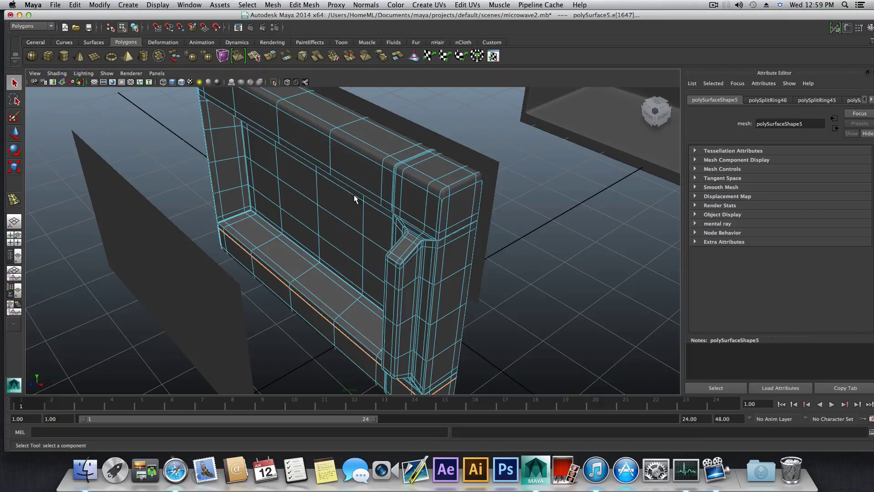
{"action": "key", "text": "F8"}
{"action": "left_click", "coordinate": [548, 195]}
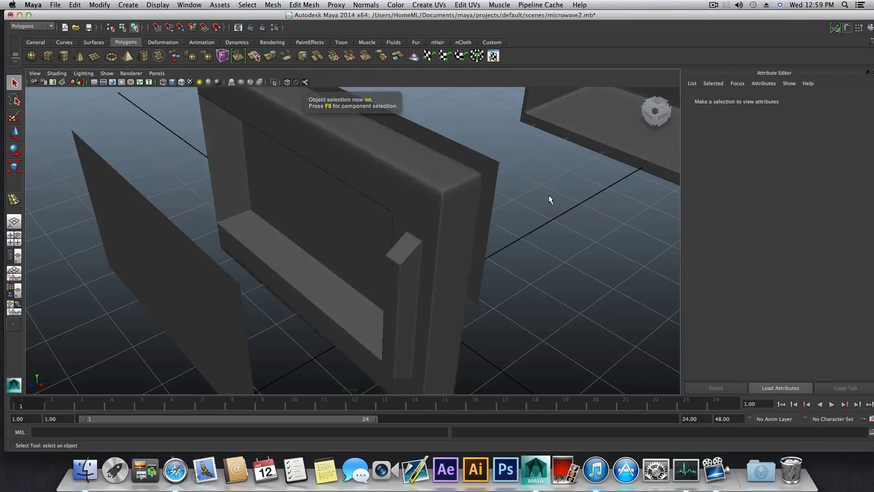
{"action": "left_click_drag", "start_coordinate": [548, 195], "coordinate": [363, 195], "text": "alt"}
{"action": "left_click", "coordinate": [416, 114]}
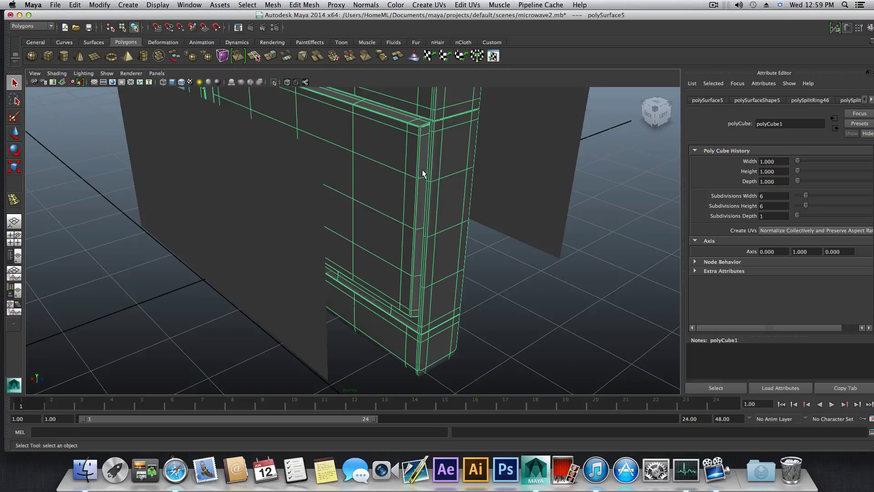
{"action": "left_click_drag", "start_coordinate": [422, 169], "coordinate": [357, 268], "text": "alt"}
Inspect the detached front glass panel and the door frame's window opening and handle recess from several angles
{"action": "left_click", "coordinate": [318, 283]}
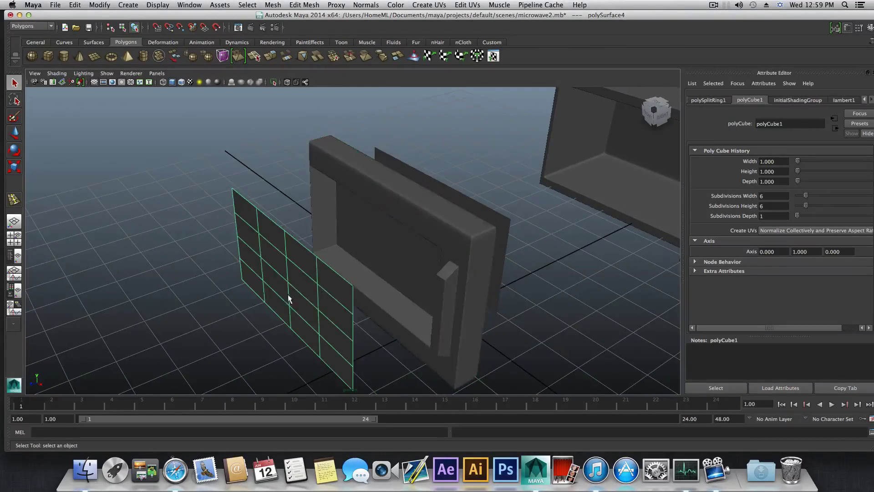
{"action": "left_click_drag", "start_coordinate": [288, 298], "coordinate": [317, 265], "text": "alt"}
{"action": "right_click_drag", "start_coordinate": [339, 236], "coordinate": [321, 232]}
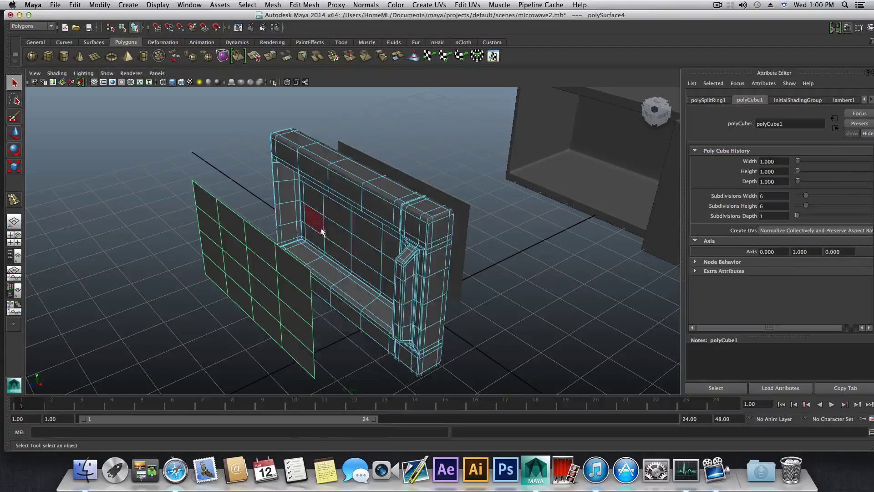
{"action": "left_click_drag", "start_coordinate": [310, 239], "coordinate": [361, 240], "text": "alt"}
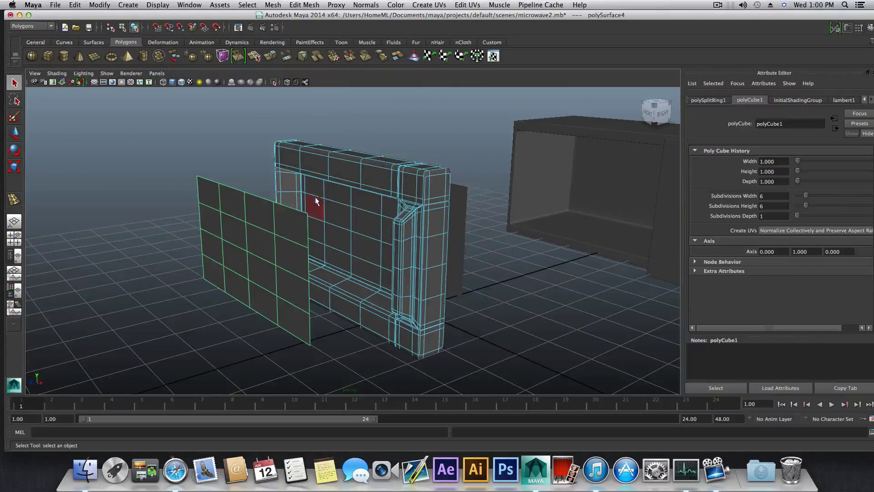
{"action": "left_click_drag", "start_coordinate": [312, 185], "coordinate": [399, 213], "text": "alt"}
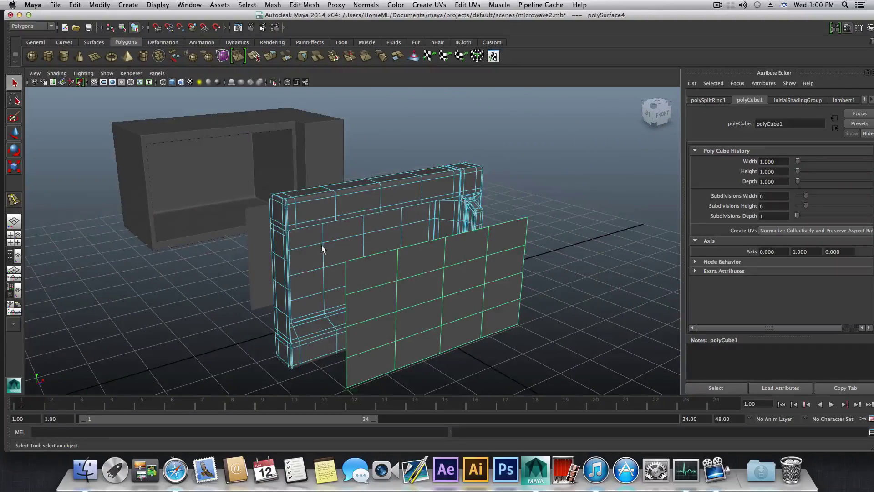
{"action": "left_click_drag", "start_coordinate": [322, 249], "coordinate": [204, 229], "text": "alt"}
{"action": "right_click_drag", "start_coordinate": [203, 229], "coordinate": [367, 266], "text": "alt"}
{"action": "middle_click_drag", "start_coordinate": [367, 266], "coordinate": [333, 194], "text": "alt"}
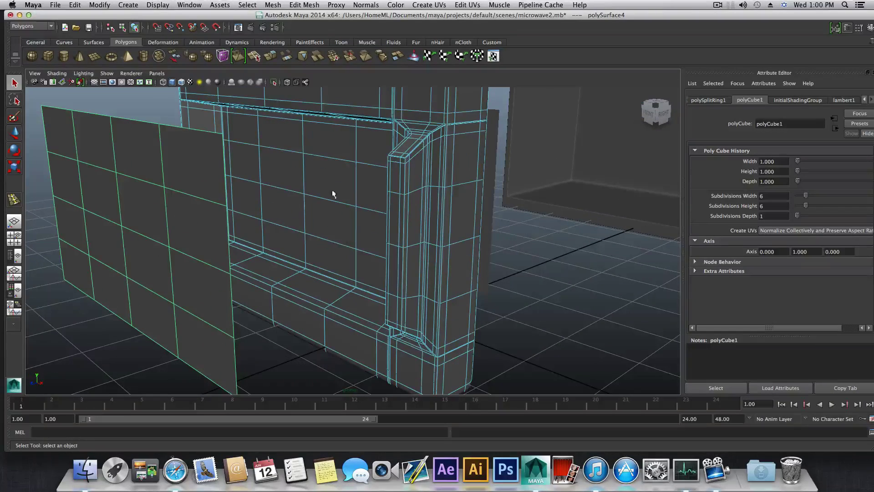
{"action": "middle_click_drag", "start_coordinate": [325, 234], "coordinate": [327, 309], "text": "alt"}
{"action": "scroll", "coordinate": [346, 279], "scroll_direction": "down", "scroll_amount": 5}
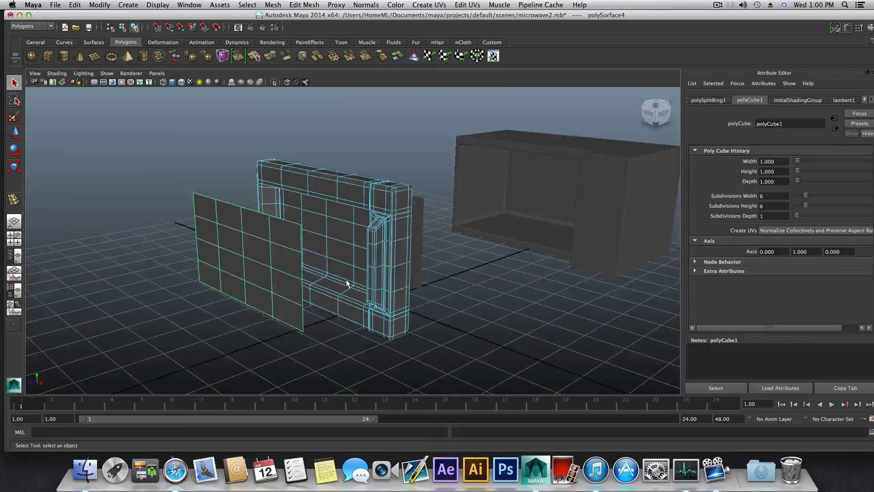
Move the front glass panel along the depth axis back into the door frame's window opening
{"action": "key", "text": "F8"}
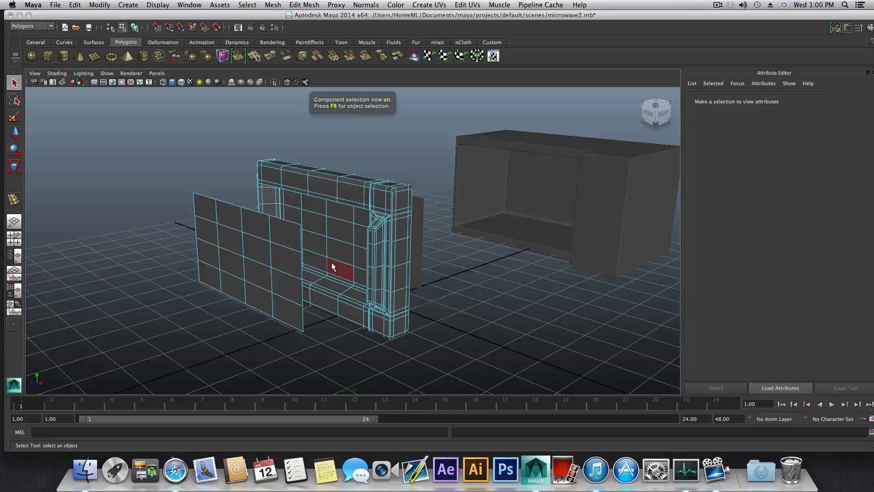
{"action": "key", "text": "F8"}
{"action": "left_click_drag", "start_coordinate": [332, 267], "coordinate": [238, 250], "text": "alt"}
{"action": "key", "text": "w"}
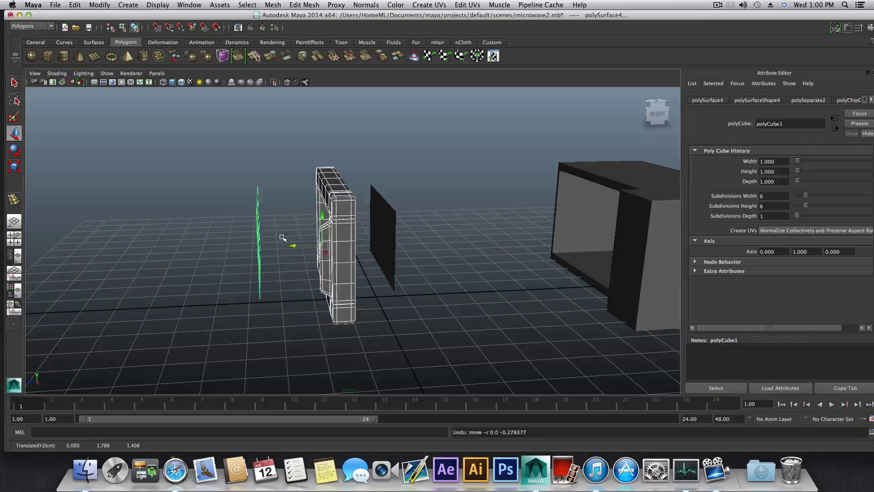
{"action": "left_click", "coordinate": [250, 220]}
{"action": "left_click_drag", "start_coordinate": [295, 245], "coordinate": [345, 250]}
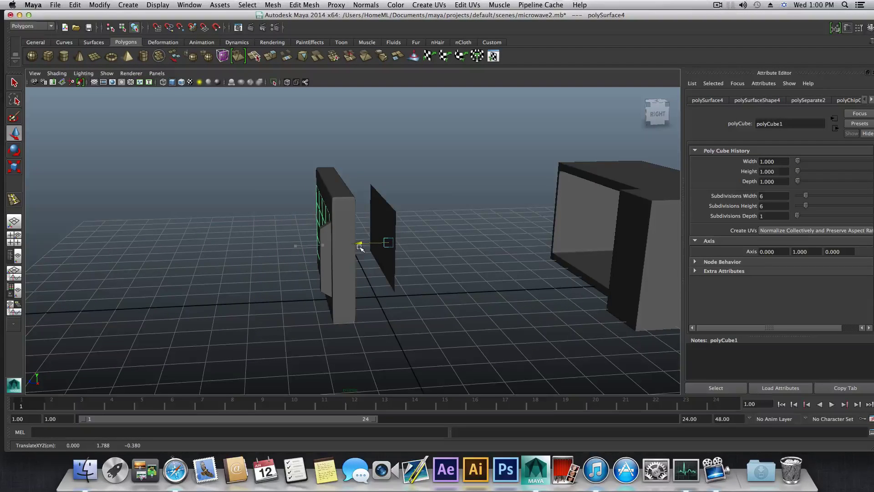
Turn on smooth preview for the glass panel behind the door frame
{"action": "left_click_drag", "start_coordinate": [375, 216], "coordinate": [335, 250], "text": "alt"}
{"action": "right_click_drag", "start_coordinate": [335, 250], "coordinate": [428, 248], "text": "alt"}
{"action": "left_click_drag", "start_coordinate": [428, 248], "coordinate": [390, 269], "text": "alt"}
{"action": "key", "text": "3"}
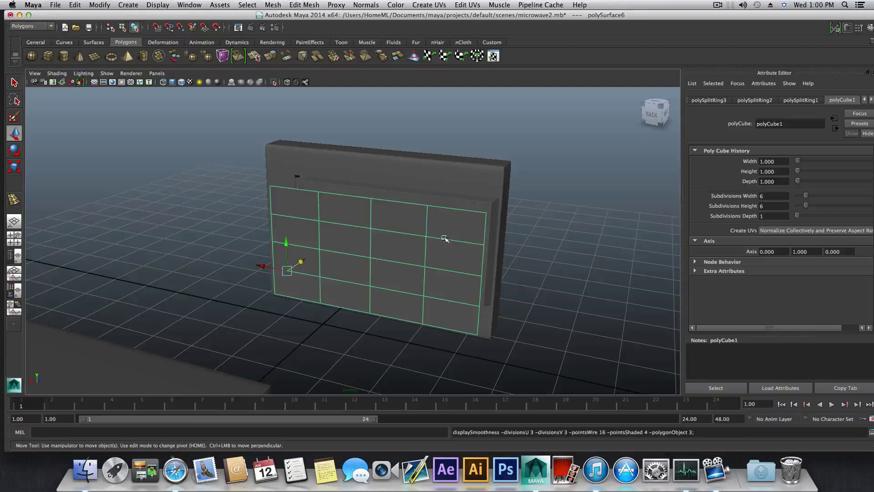
Select the front glass panel in the door frame and check its placement from the front
{"action": "left_click_drag", "start_coordinate": [445, 238], "coordinate": [330, 268], "text": "alt"}
{"action": "left_click_drag", "start_coordinate": [284, 252], "coordinate": [479, 270]}
{"action": "left_click", "coordinate": [416, 232]}
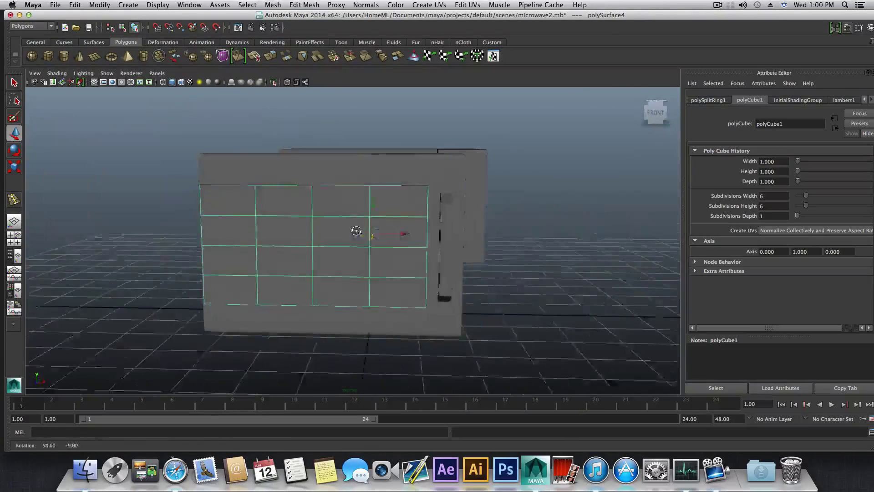
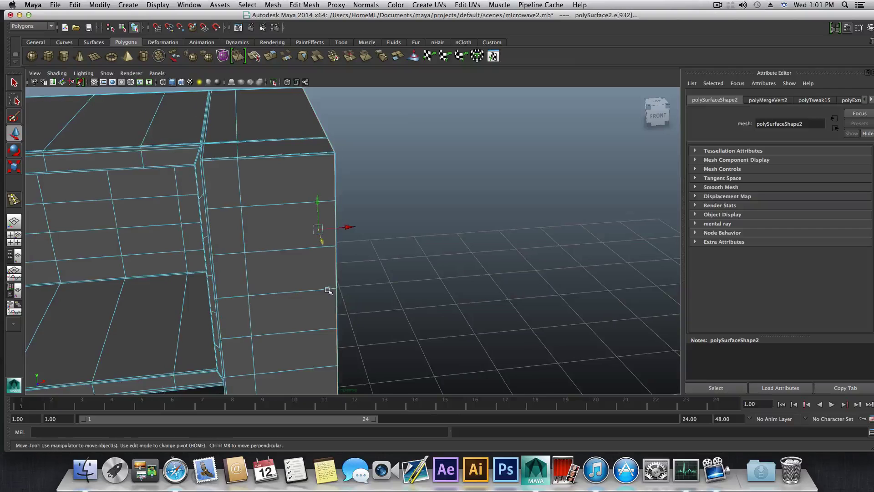
Slide the vertical edge loop on the control panel's front face toward the door opening with the Slide Edge Tool
{"action": "double_click", "coordinate": [239, 186]}
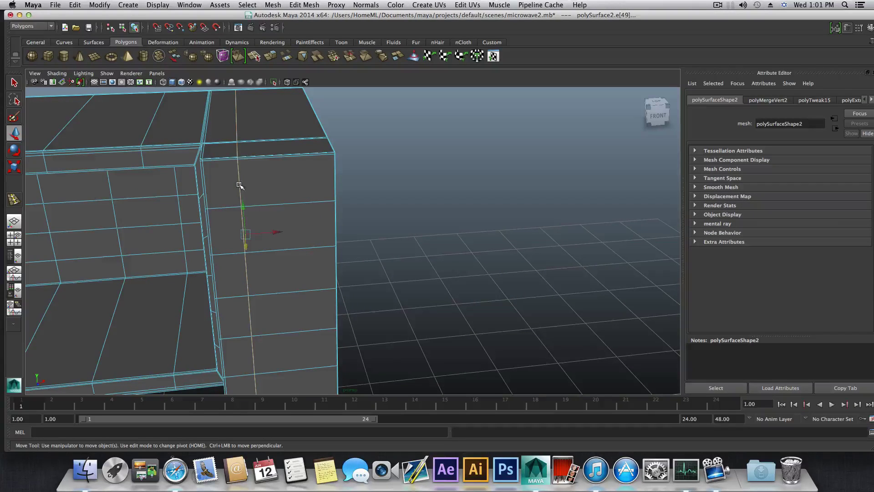
{"action": "left_click_drag", "start_coordinate": [349, 246], "coordinate": [330, 244], "text": "alt"}
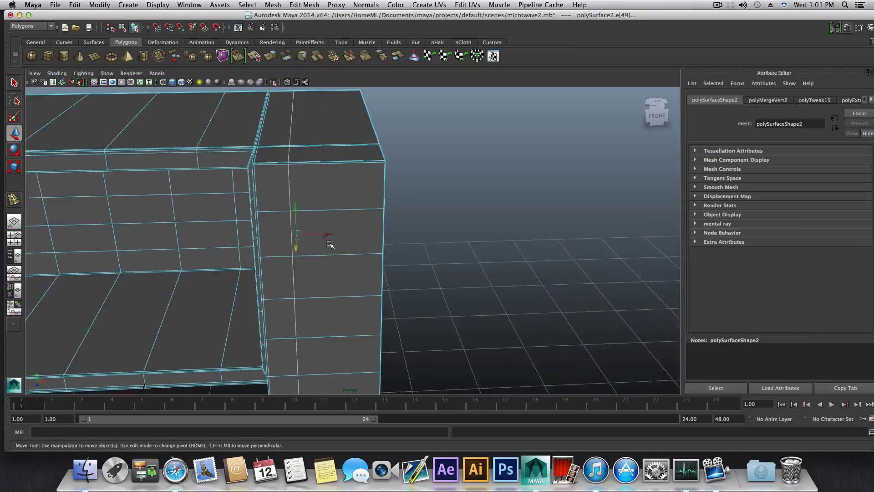
{"action": "right_click", "coordinate": [333, 207], "text": "shift"}
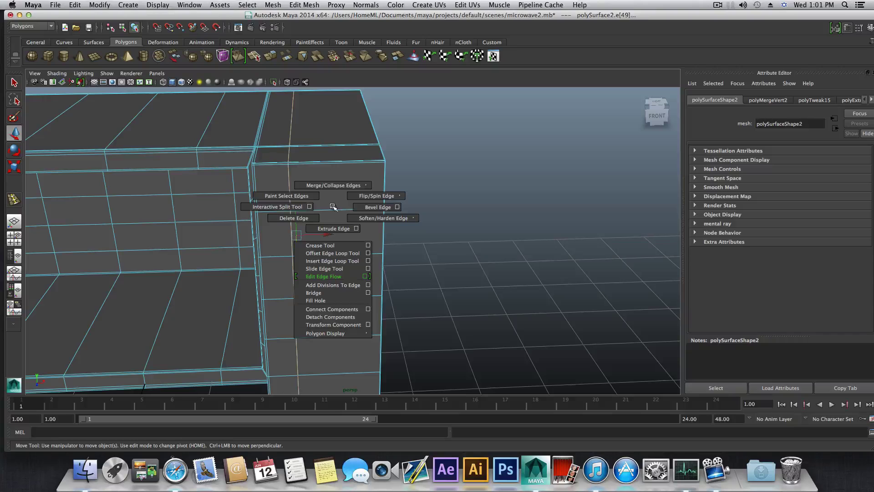
{"action": "left_click", "coordinate": [335, 269]}
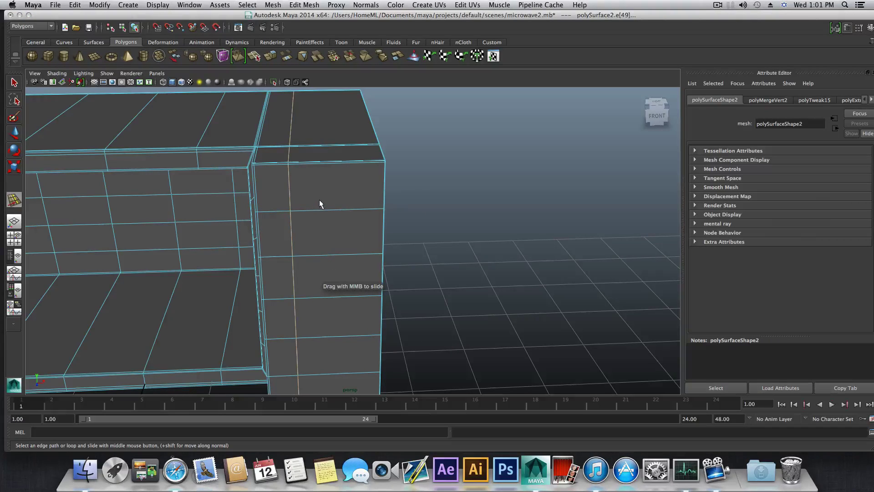
{"action": "middle_click_drag", "start_coordinate": [329, 218], "coordinate": [290, 243]}
Insert supporting edge loops near the outer corner of the microwave body's control panel section
{"action": "key", "text": "F8"}
{"action": "right_click", "coordinate": [365, 157], "text": "shift"}
{"action": "right_click_drag", "start_coordinate": [365, 156], "coordinate": [329, 168], "text": "shift"}
{"action": "left_click_drag", "start_coordinate": [374, 161], "coordinate": [384, 164]}
{"action": "left_click_drag", "start_coordinate": [367, 234], "coordinate": [331, 230], "text": "alt"}
{"action": "middle_click_drag", "start_coordinate": [332, 230], "coordinate": [325, 166], "text": "alt"}
{"action": "left_click_drag", "start_coordinate": [339, 269], "coordinate": [312, 234], "text": "alt"}
{"action": "middle_click_drag", "start_coordinate": [364, 266], "coordinate": [342, 238], "text": "alt"}
{"action": "right_click_drag", "start_coordinate": [523, 269], "coordinate": [606, 269], "text": "alt"}
{"action": "left_click_drag", "start_coordinate": [355, 241], "coordinate": [356, 242]}
{"action": "right_click_drag", "start_coordinate": [339, 250], "coordinate": [332, 251]}
Preview the microwave body smoothed to check its corners and return it to the unsmoothed display
{"action": "key", "text": "3"}
{"action": "middle_click_drag", "start_coordinate": [314, 240], "coordinate": [326, 264], "text": "alt"}
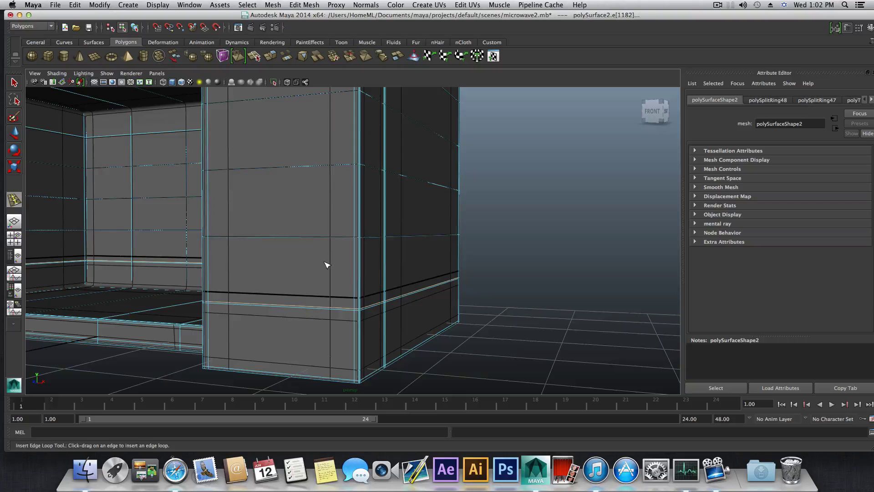
{"action": "scroll", "coordinate": [327, 265], "scroll_direction": "down", "scroll_amount": 5}
{"action": "key", "text": "1"}
{"action": "scroll", "coordinate": [335, 295], "scroll_direction": "up", "scroll_amount": 5}
Extrude the lowest face of the control panel front and scale it inward to about 0.967 in width and 0.919 in height
{"action": "right_click_drag", "start_coordinate": [335, 296], "coordinate": [337, 315]}
{"action": "left_click", "coordinate": [14, 81]}
{"action": "left_click", "coordinate": [241, 317]}
{"action": "middle_click_drag", "start_coordinate": [342, 240], "coordinate": [349, 227], "text": "alt"}
{"action": "scroll", "coordinate": [349, 227], "scroll_direction": "down", "scroll_amount": 1}
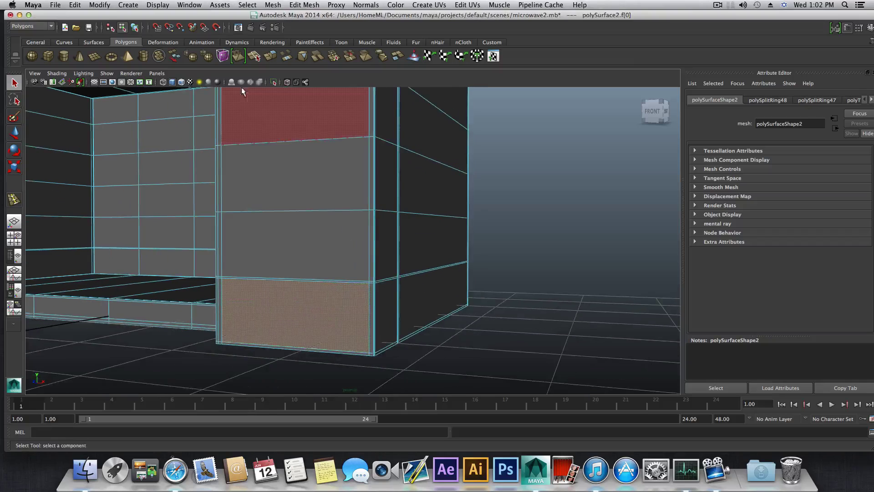
{"action": "left_click", "coordinate": [271, 57]}
{"action": "left_click_drag", "start_coordinate": [319, 336], "coordinate": [168, 351], "text": "alt"}
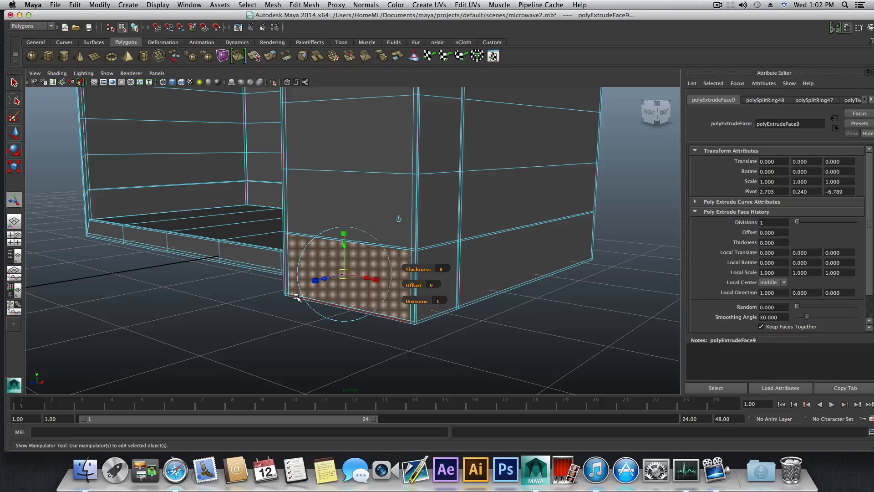
{"action": "left_click_drag", "start_coordinate": [324, 280], "coordinate": [102, 331]}
{"action": "left_click", "coordinate": [346, 235]}
{"action": "middle_click_drag", "start_coordinate": [102, 331], "coordinate": [421, 256], "text": "alt"}
{"action": "left_click", "coordinate": [357, 235]}
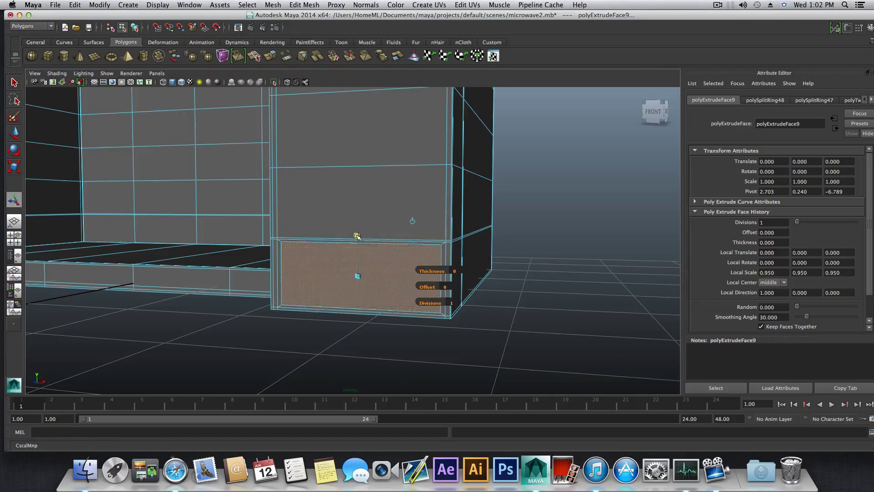
{"action": "left_click_drag", "start_coordinate": [357, 235], "coordinate": [401, 280]}
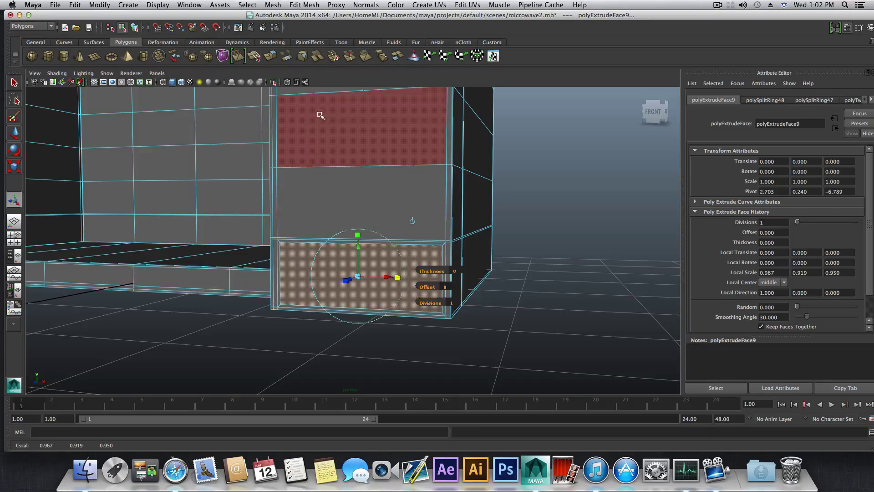
Duplicate the inset face at the base of the control panel with Duplicate Face and return to object selection
{"action": "left_click", "coordinate": [311, 6]}
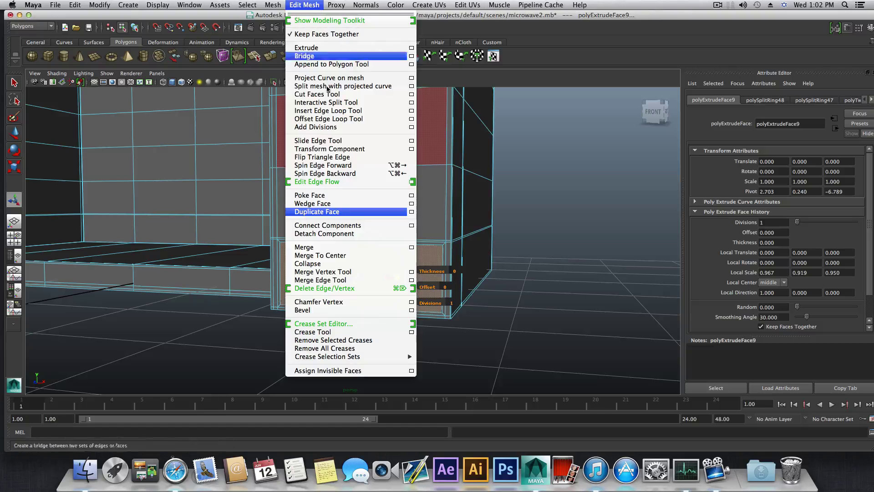
{"action": "left_click", "coordinate": [332, 212]}
{"action": "left_click_drag", "start_coordinate": [389, 275], "coordinate": [371, 296], "text": "alt"}
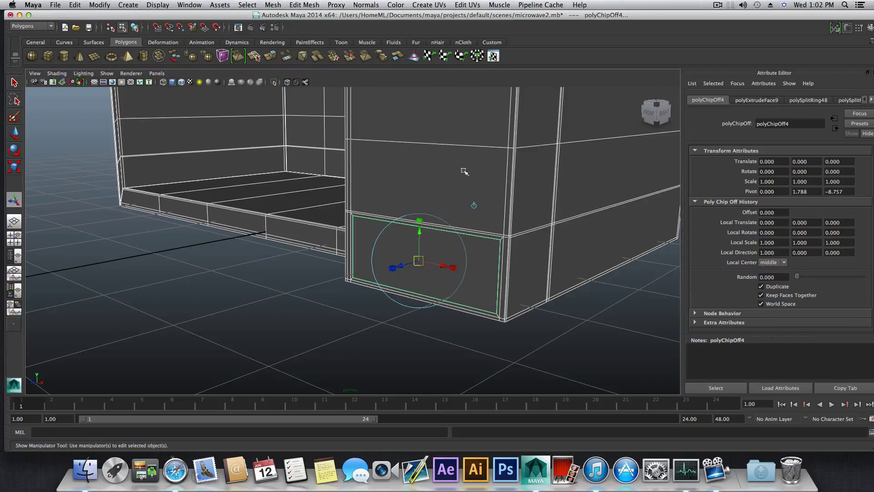
{"action": "key", "text": "F8"}
{"action": "key", "text": "F8"}
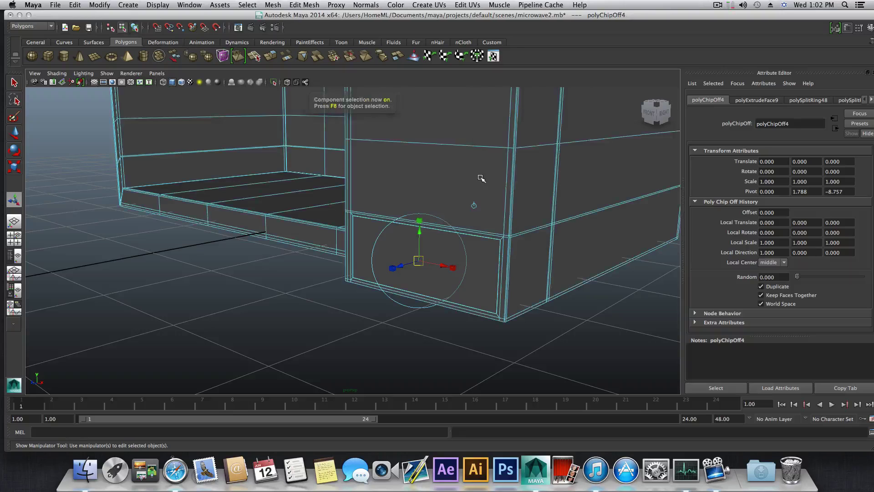
{"action": "key", "text": "F8"}
Select the duplicated face piece and move it out in front of the microwave body
{"action": "scroll", "coordinate": [481, 177], "scroll_direction": "down", "scroll_amount": 2}
{"action": "left_click", "coordinate": [448, 273]}
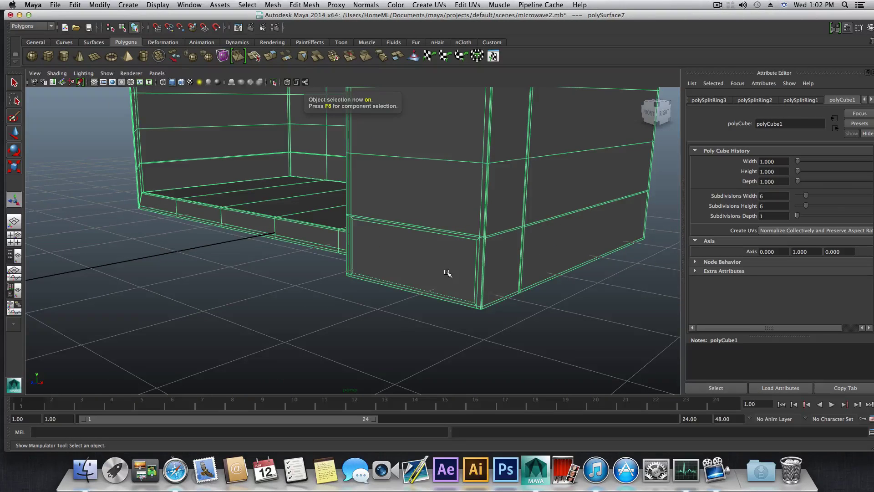
{"action": "left_click", "coordinate": [455, 263]}
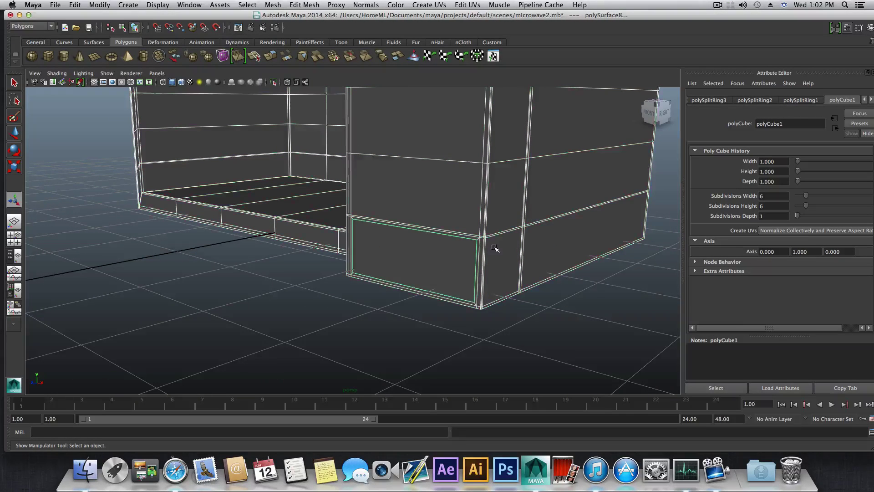
{"action": "scroll", "coordinate": [621, 242], "scroll_direction": "down", "scroll_amount": 3}
{"action": "left_click", "coordinate": [478, 254], "text": "shift"}
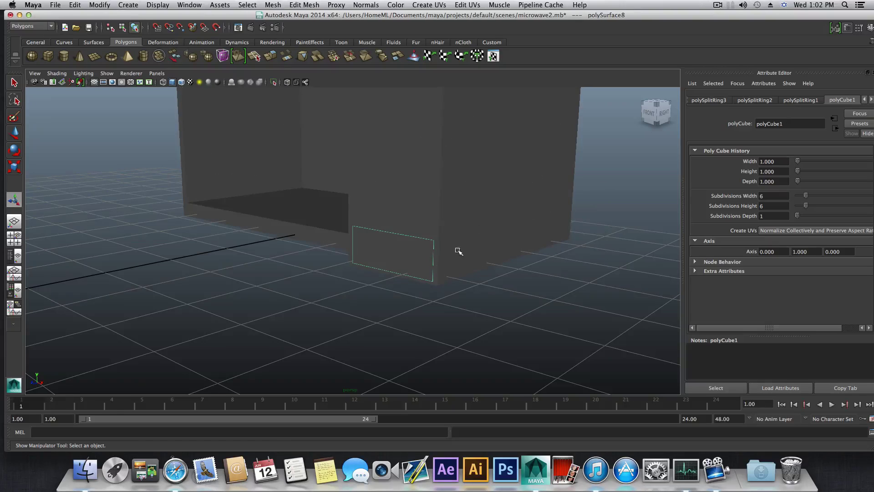
{"action": "left_click", "coordinate": [15, 132]}
{"action": "left_click_drag", "start_coordinate": [327, 131], "coordinate": [127, 136]}
{"action": "left_click", "coordinate": [370, 228]}
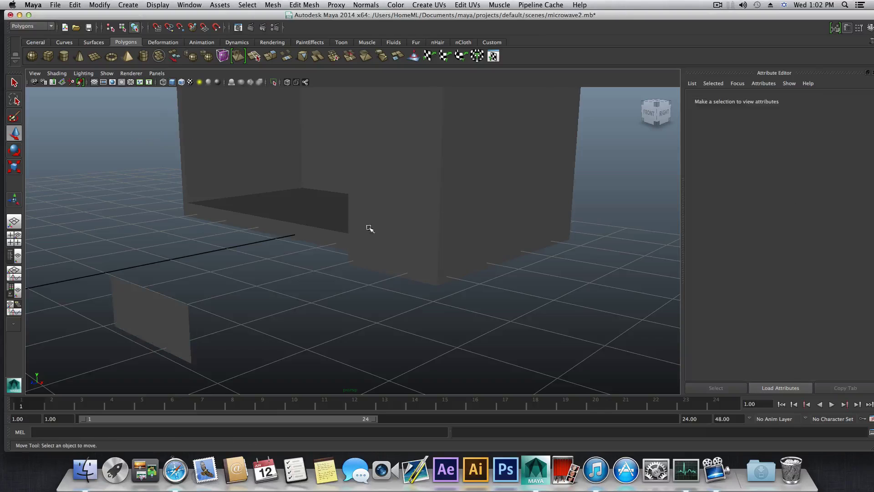
Extrude the inset face remaining on the body and scale it inward to about 0.974 in width and 0.95 in height
{"action": "left_click", "coordinate": [417, 213]}
{"action": "scroll", "coordinate": [478, 224], "scroll_direction": "up", "scroll_amount": 3}
{"action": "right_click_drag", "start_coordinate": [478, 224], "coordinate": [479, 246]}
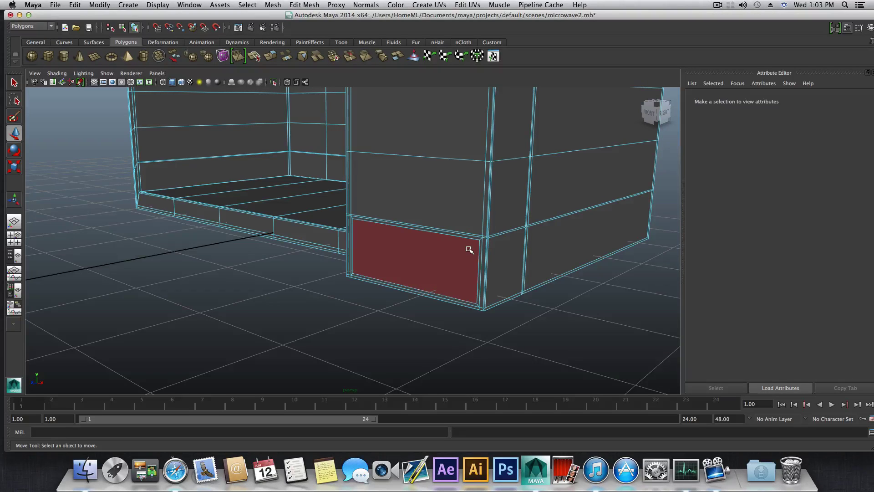
{"action": "left_click", "coordinate": [469, 250]}
{"action": "left_click", "coordinate": [302, 55]}
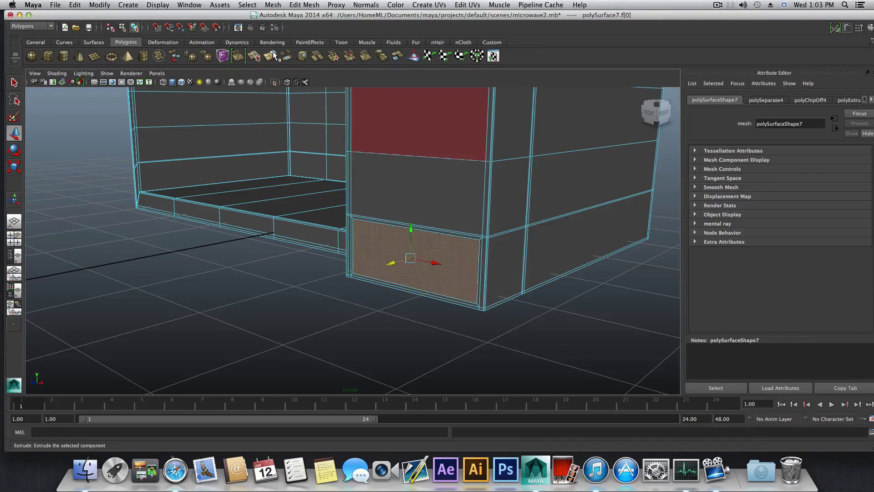
{"action": "scroll", "coordinate": [411, 223], "scroll_direction": "up", "scroll_amount": 2}
{"action": "left_click", "coordinate": [421, 221]}
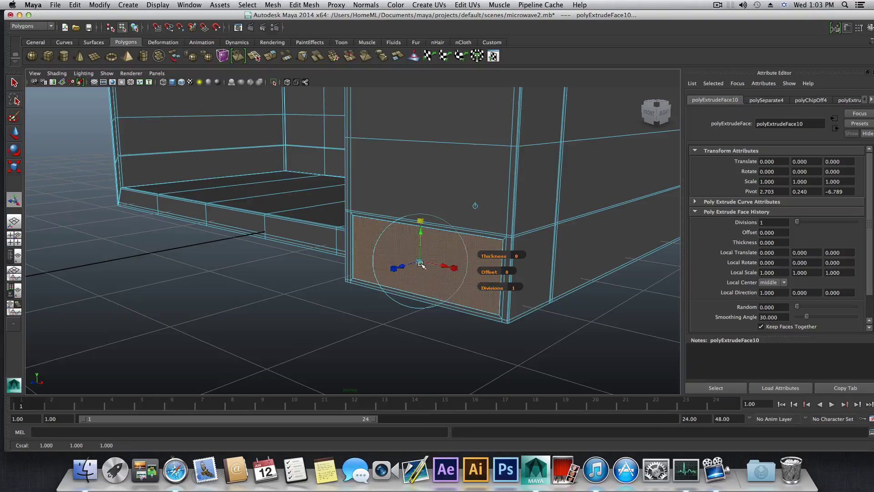
{"action": "left_click_drag", "start_coordinate": [419, 263], "coordinate": [455, 268]}
{"action": "right_click_drag", "start_coordinate": [455, 268], "coordinate": [542, 271], "text": "alt"}
{"action": "middle_click_drag", "start_coordinate": [542, 272], "coordinate": [495, 255], "text": "alt"}
{"action": "right_click_drag", "start_coordinate": [592, 268], "coordinate": [764, 276], "text": "alt"}
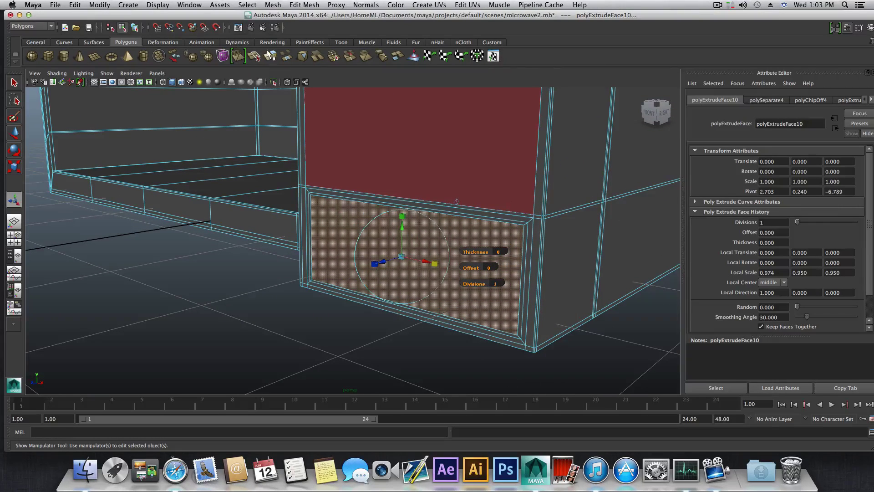
Extrude the inset face about 0.2 into the body to form a button recess
{"action": "left_click", "coordinate": [271, 56]}
{"action": "left_click_drag", "start_coordinate": [382, 263], "coordinate": [410, 262]}
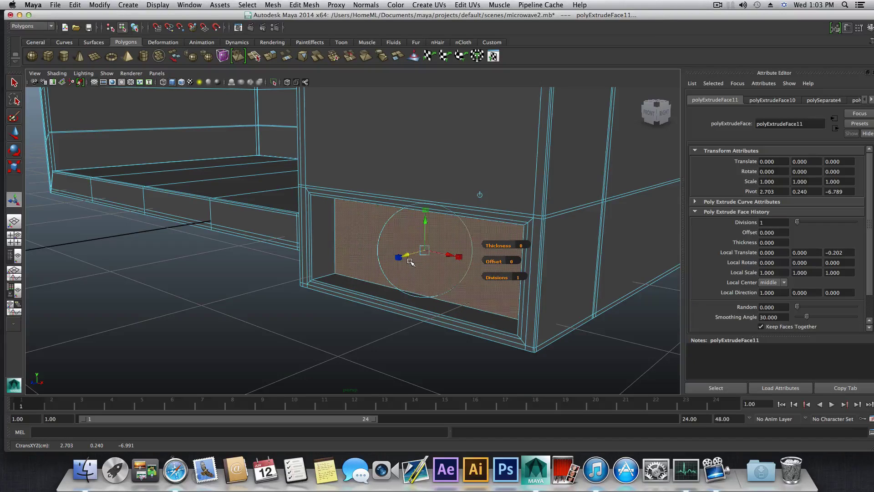
{"action": "key", "text": "F8"}
Insert edge loops along the inner edges and corners of the button recess to keep them crisp when smoothed
{"action": "right_click_drag", "start_coordinate": [406, 262], "coordinate": [330, 277], "text": "shift"}
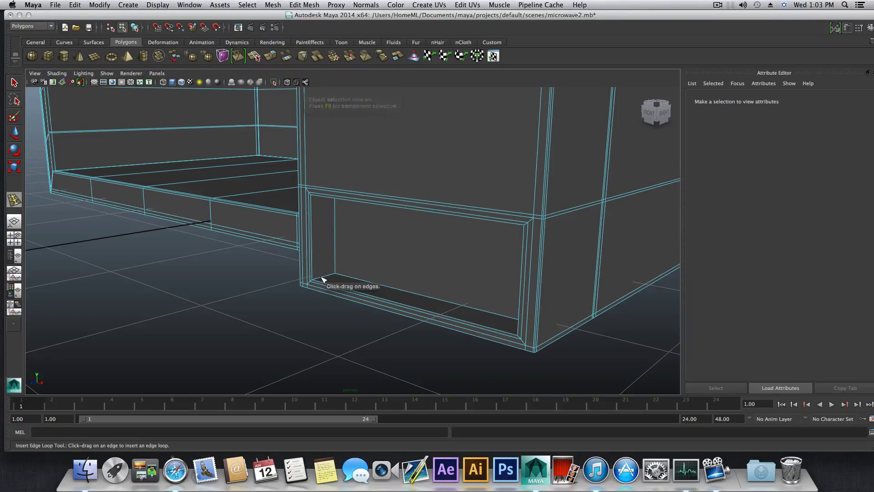
{"action": "left_click_drag", "start_coordinate": [319, 277], "coordinate": [387, 248]}
{"action": "middle_click_drag", "start_coordinate": [387, 248], "coordinate": [346, 273], "text": "alt"}
{"action": "left_click_drag", "start_coordinate": [347, 269], "coordinate": [509, 198], "text": "alt"}
{"action": "left_click_drag", "start_coordinate": [576, 163], "coordinate": [576, 155]}
{"action": "left_click_drag", "start_coordinate": [569, 231], "coordinate": [569, 271]}
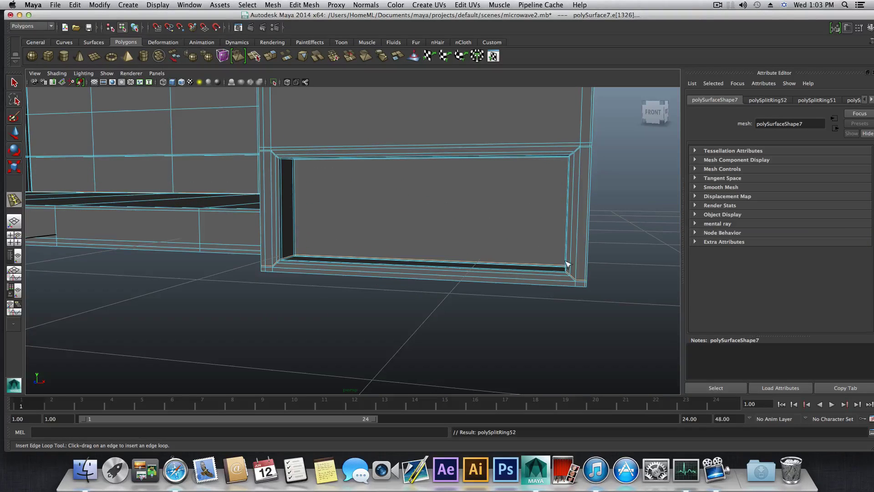
{"action": "left_click_drag", "start_coordinate": [569, 157], "coordinate": [580, 147]}
{"action": "left_click_drag", "start_coordinate": [299, 163], "coordinate": [287, 163]}
Turn on the smooth preview with cage for the microwave body and check the recess from another angle
{"action": "key", "text": "2"}
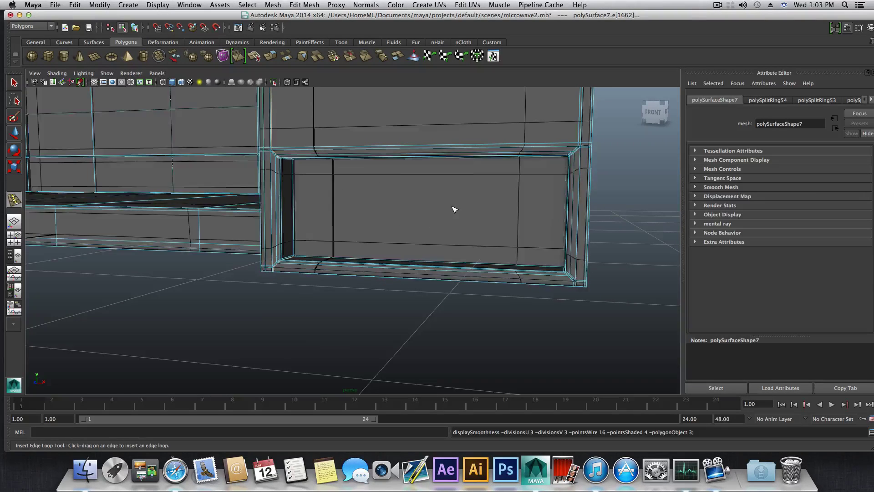
{"action": "scroll", "coordinate": [452, 210], "scroll_direction": "down", "scroll_amount": 5}
{"action": "left_click_drag", "start_coordinate": [419, 219], "coordinate": [364, 224], "text": "alt"}
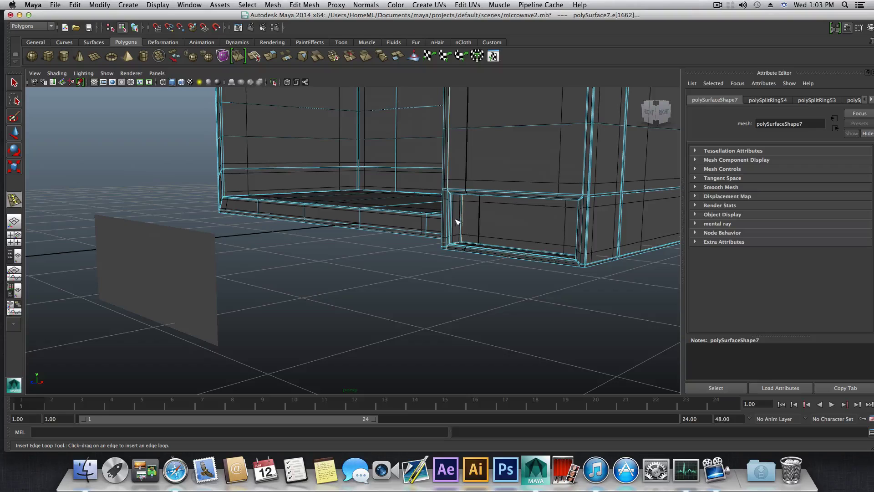
{"action": "left_click_drag", "start_coordinate": [588, 180], "coordinate": [483, 232], "text": "alt"}
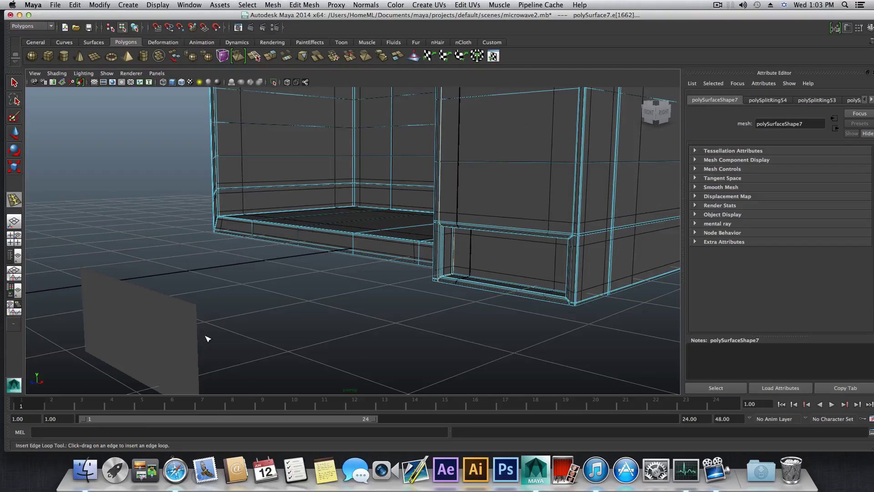
Select the detached button piece in front of the body and extrude it about 0.149 to give it thickness
{"action": "key", "text": "F8"}
{"action": "key", "text": "q"}
{"action": "left_click", "coordinate": [130, 301]}
{"action": "left_click_drag", "start_coordinate": [167, 299], "coordinate": [354, 275], "text": "alt"}
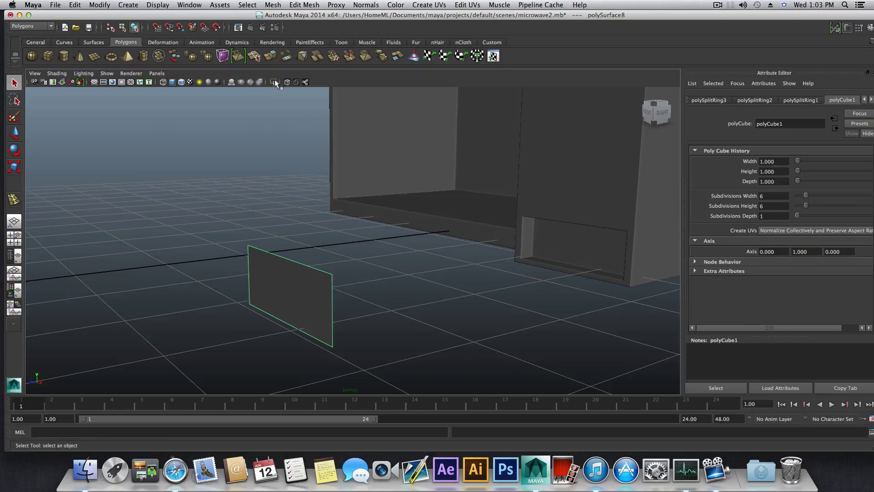
{"action": "left_click", "coordinate": [272, 59]}
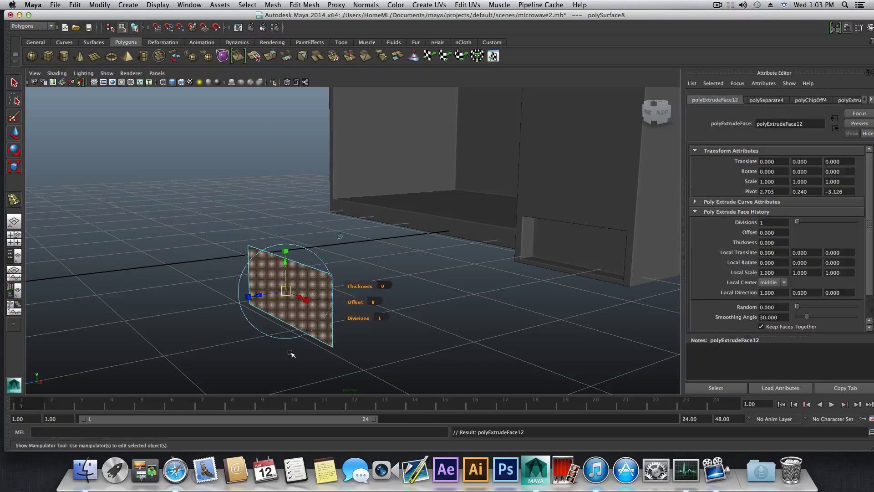
{"action": "left_click_drag", "start_coordinate": [264, 297], "coordinate": [249, 302]}
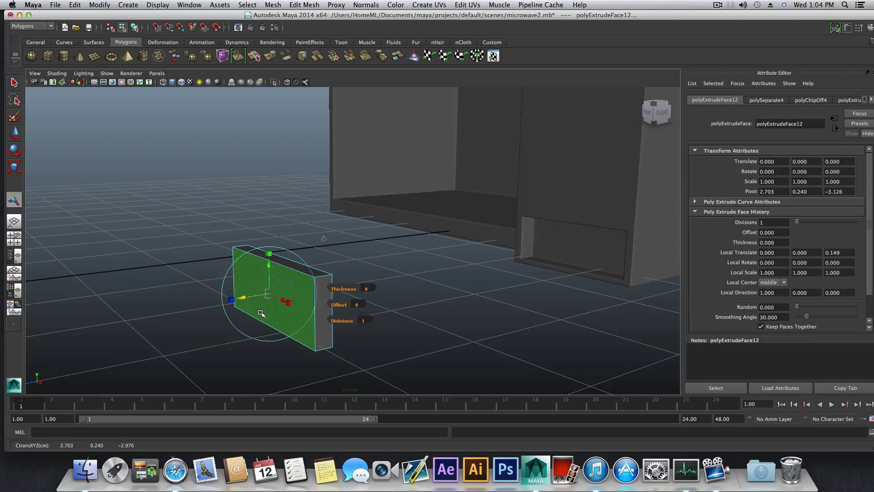
{"action": "left_click", "coordinate": [260, 313]}
Insert edge loops near the bottom, front and right edges of the thickened button and preview it smoothed
{"action": "key", "text": "F8"}
{"action": "left_click_drag", "start_coordinate": [298, 319], "coordinate": [296, 285], "text": "alt"}
{"action": "right_click_drag", "start_coordinate": [297, 285], "coordinate": [283, 292], "text": "shift"}
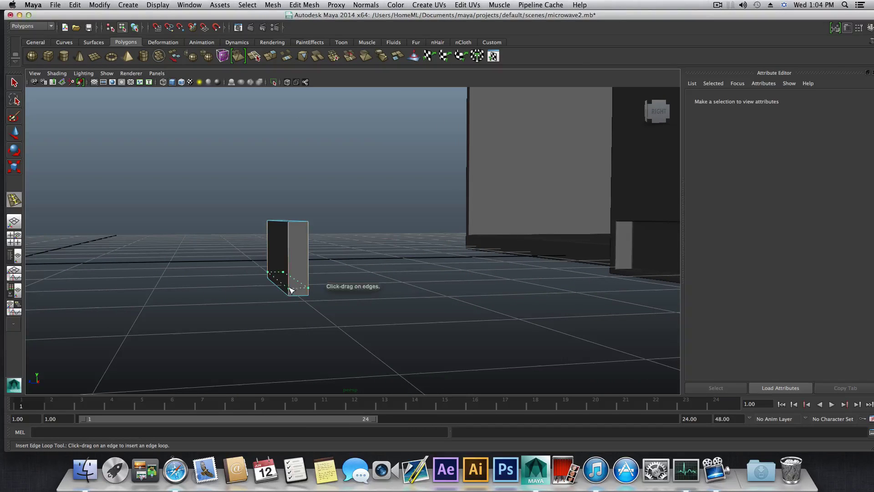
{"action": "left_click", "coordinate": [291, 296]}
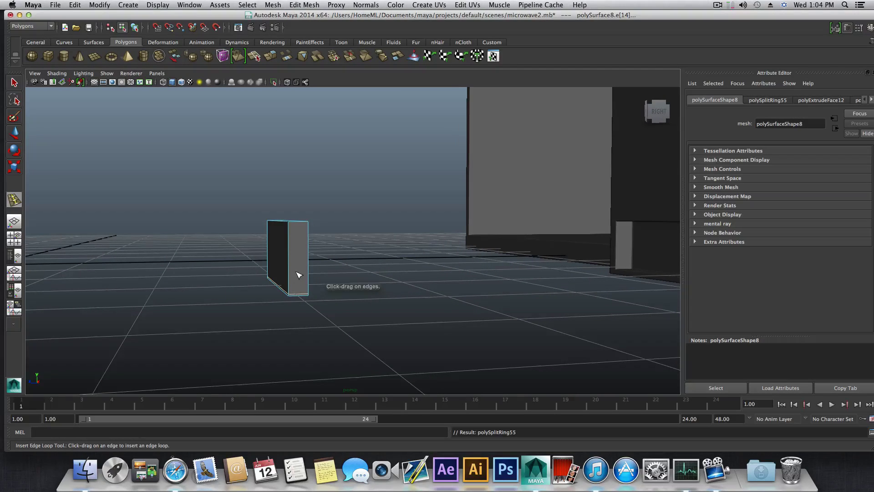
{"action": "left_click_drag", "start_coordinate": [305, 260], "coordinate": [287, 268], "text": "alt"}
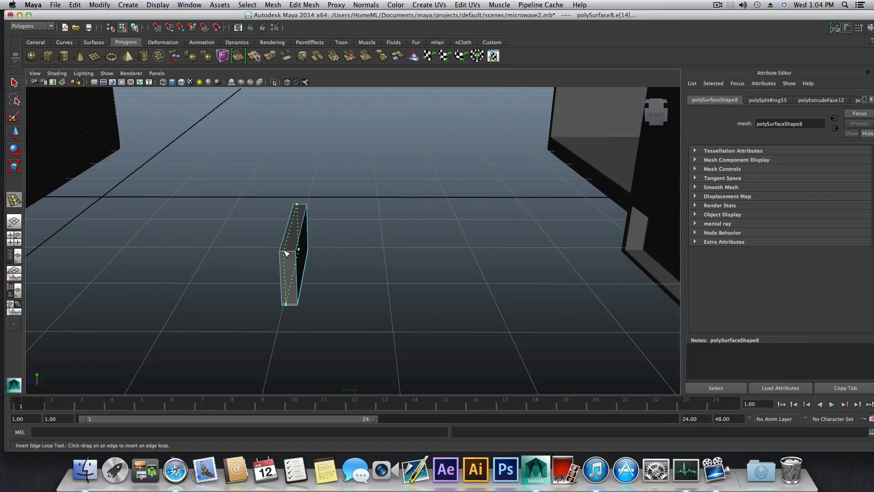
{"action": "left_click", "coordinate": [285, 253]}
{"action": "left_click_drag", "start_coordinate": [286, 253], "coordinate": [469, 252], "text": "alt"}
{"action": "key", "text": "3"}
{"action": "key", "text": "1"}
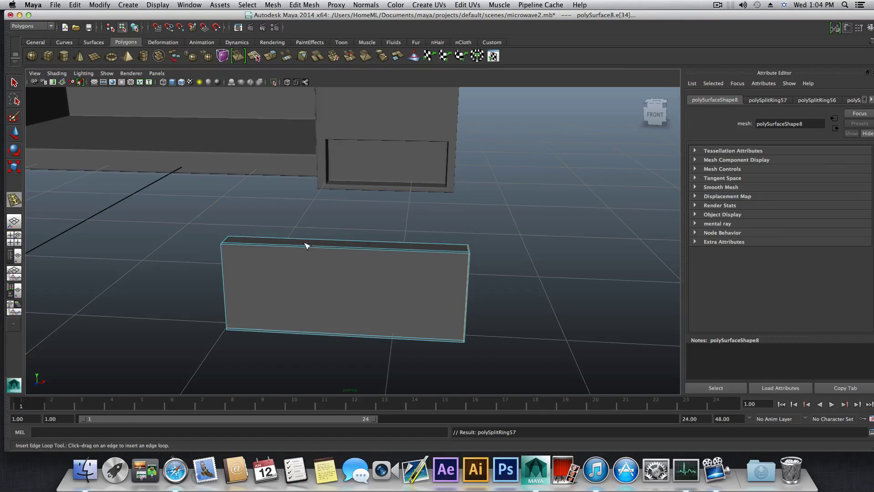
Insert edge loops near the button's left end and back edge and check its corners in smooth preview
{"action": "left_click_drag", "start_coordinate": [255, 245], "coordinate": [225, 245]}
{"action": "mouse_move", "coordinate": [342, 269]}
{"action": "left_mouse_down", "text": "alt"}
{"action": "mouse_move", "coordinate": [320, 264]}
{"action": "mouse_move", "coordinate": [329, 259]}
{"action": "mouse_move", "coordinate": [332, 278]}
{"action": "left_mouse_up", "text": "alt"}
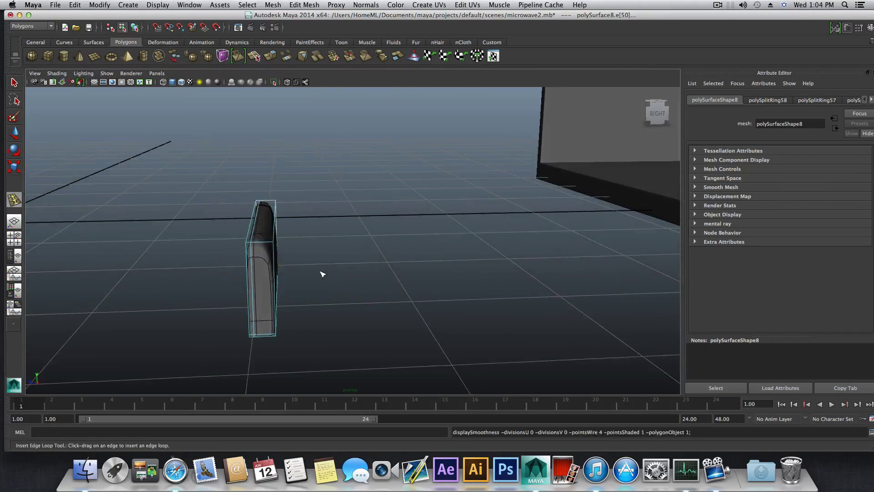
{"action": "mouse_move", "coordinate": [269, 244]}
{"action": "left_mouse_down"}
{"action": "mouse_move", "coordinate": [275, 277]}
{"action": "mouse_move", "coordinate": [304, 263]}
{"action": "mouse_move", "coordinate": [293, 247]}
{"action": "mouse_move", "coordinate": [297, 274]}
{"action": "mouse_move", "coordinate": [293, 259]}
{"action": "mouse_move", "coordinate": [262, 250]}
{"action": "left_mouse_up"}
{"action": "key", "text": "3"}
{"action": "key", "text": "1"}
{"action": "key", "text": "3"}
{"action": "key", "text": "1"}
Center the pivot of the button piece and move the button to the recess at the control panel's base
{"action": "key", "text": "q"}
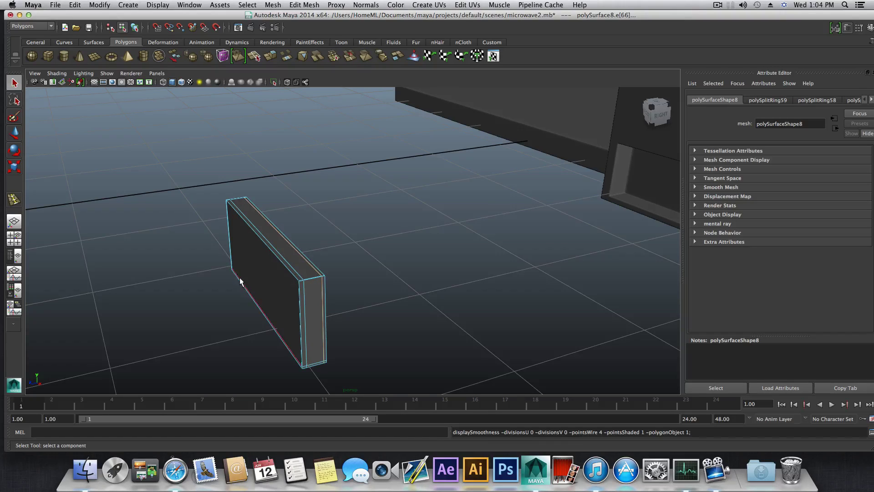
{"action": "key", "text": "F8"}
{"action": "key", "text": "w"}
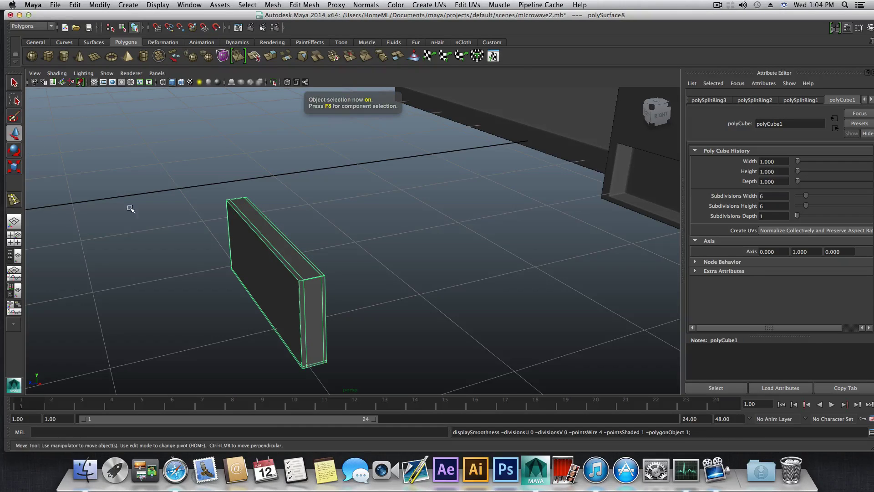
{"action": "scroll", "coordinate": [258, 296], "scroll_direction": "down", "scroll_amount": 3}
{"action": "left_click", "coordinate": [100, 4]}
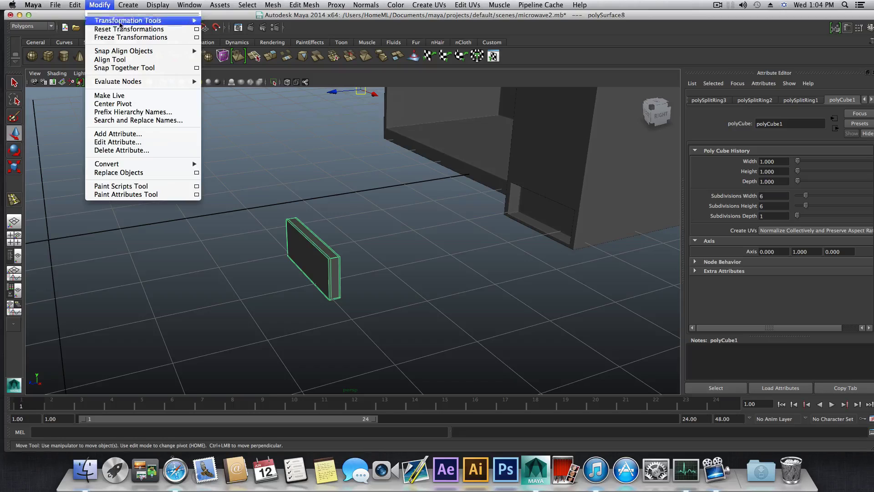
{"action": "left_click", "coordinate": [135, 104]}
{"action": "left_click_drag", "start_coordinate": [283, 262], "coordinate": [517, 211]}
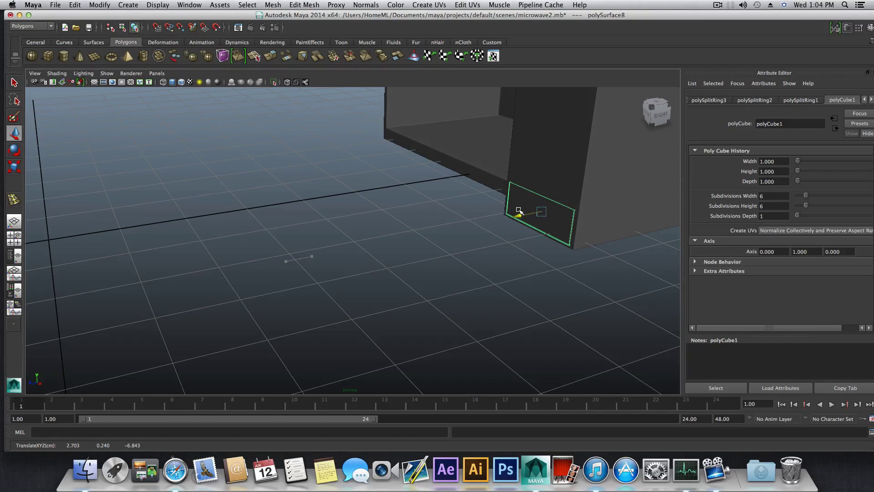
{"action": "middle_click_drag", "start_coordinate": [518, 211], "coordinate": [395, 313], "text": "alt"}
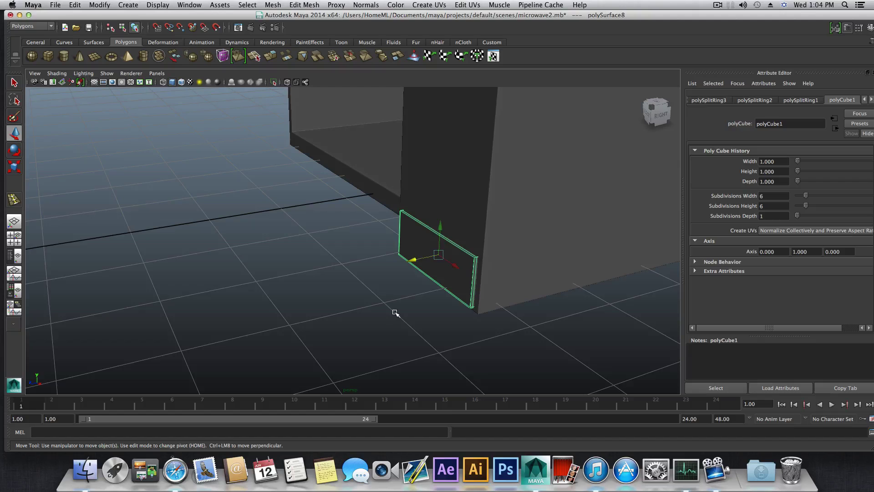
Preview the button smoothed and check its fit against the recess from below and from the side
{"action": "key", "text": "4"}
{"action": "key", "text": "5"}
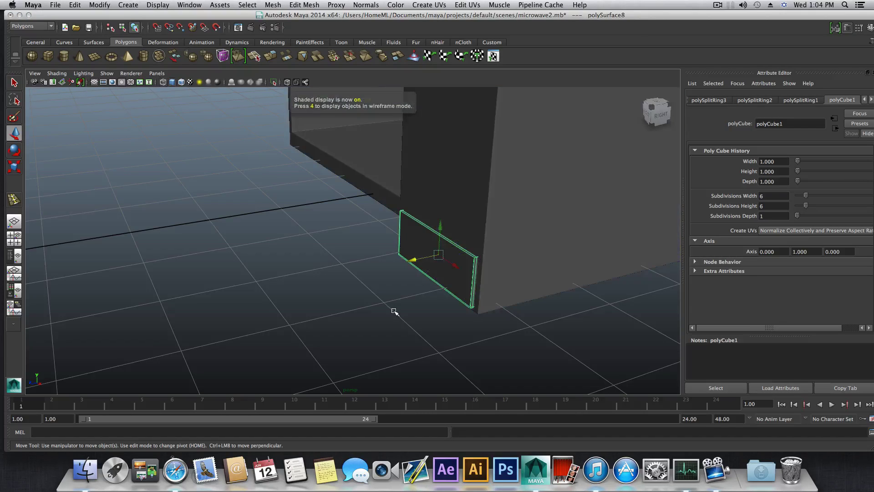
{"action": "key", "text": "3"}
{"action": "left_click_drag", "start_coordinate": [397, 312], "coordinate": [424, 299], "text": "alt"}
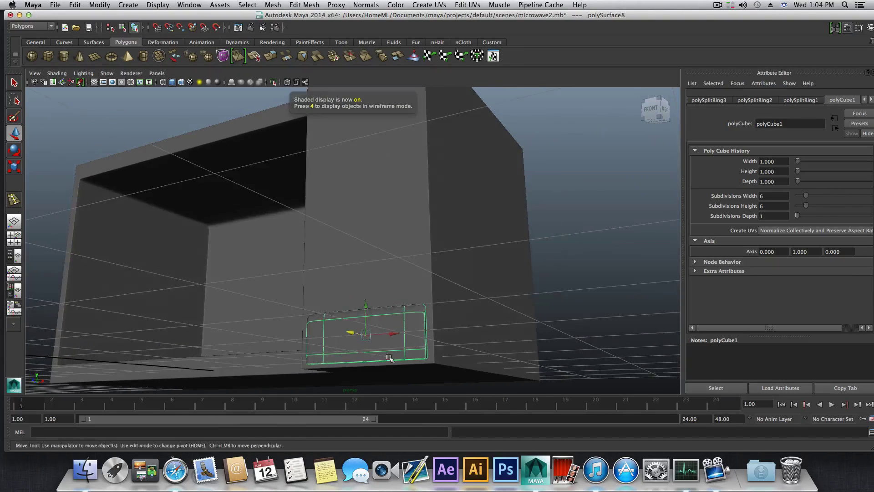
{"action": "right_click_drag", "start_coordinate": [371, 301], "coordinate": [390, 307], "text": "alt"}
{"action": "middle_click_drag", "start_coordinate": [330, 348], "coordinate": [338, 256], "text": "alt"}
{"action": "right_click_drag", "start_coordinate": [337, 255], "coordinate": [494, 287], "text": "alt"}
{"action": "left_click_drag", "start_coordinate": [517, 264], "coordinate": [319, 305], "text": "alt"}
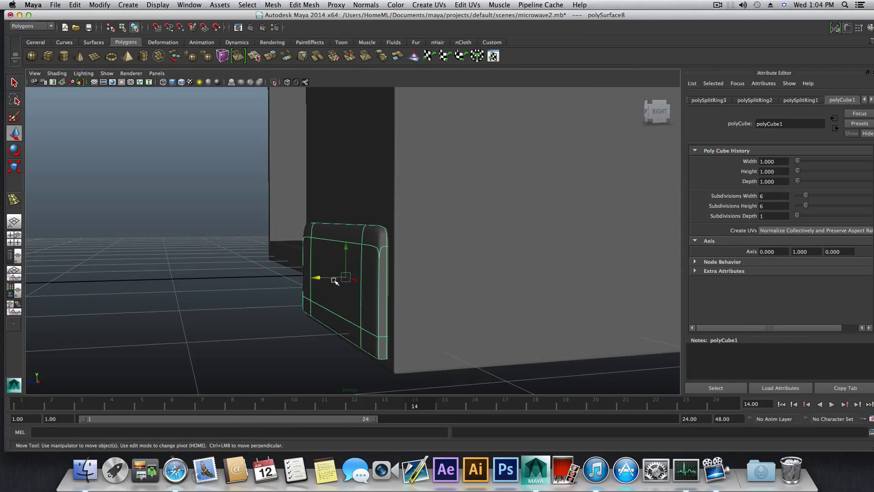
Scale the smoothed button to fit the recess and slide it back into the opening
{"action": "left_click", "coordinate": [14, 167]}
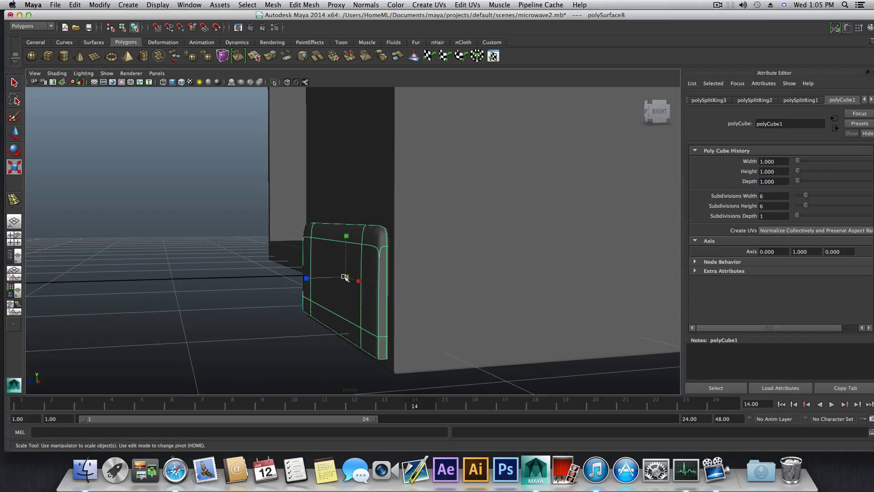
{"action": "left_click_drag", "start_coordinate": [347, 281], "coordinate": [410, 279], "text": "alt"}
{"action": "left_click_drag", "start_coordinate": [240, 249], "coordinate": [237, 251]}
{"action": "left_click_drag", "start_coordinate": [350, 290], "coordinate": [311, 322], "text": "alt"}
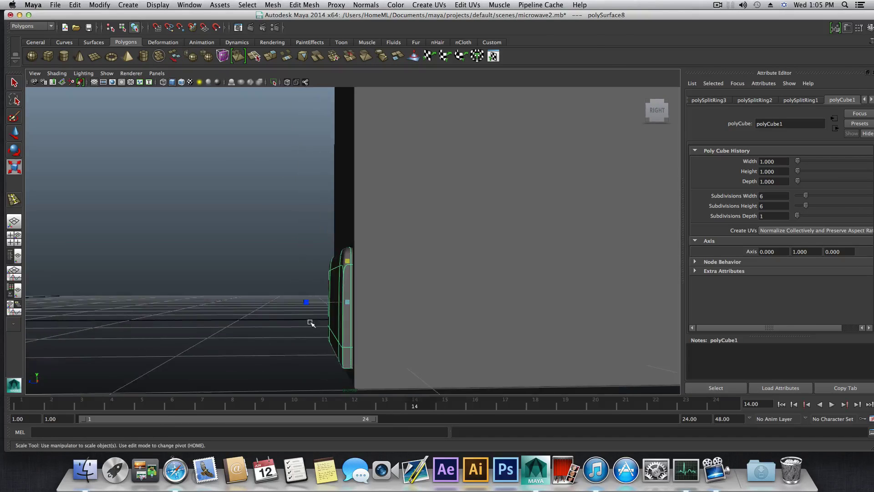
{"action": "key", "text": "w"}
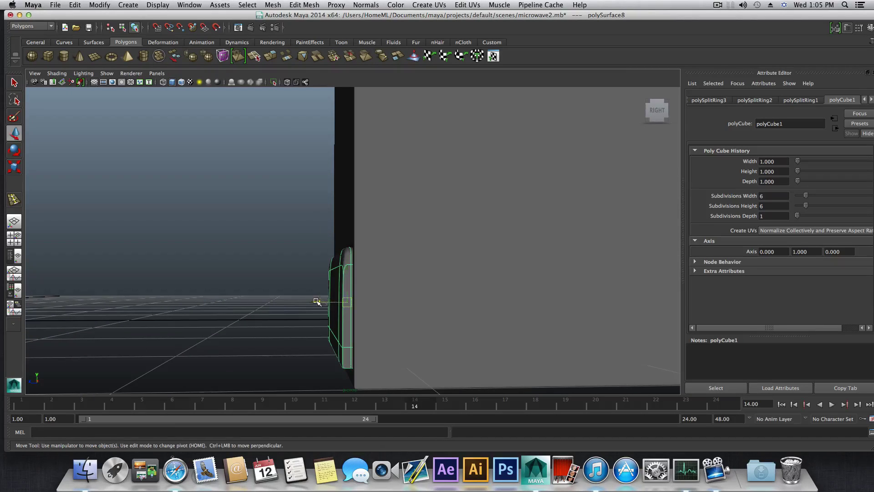
{"action": "middle_click_drag", "start_coordinate": [319, 301], "coordinate": [300, 315], "text": "alt"}
{"action": "left_click_drag", "start_coordinate": [300, 315], "coordinate": [250, 321], "text": "alt"}
Return the button to unsmoothed display and insert vertical edge loops close to its left and right ends
{"action": "key", "text": "q"}
{"action": "key", "text": "1"}
{"action": "right_click_drag", "start_coordinate": [340, 261], "coordinate": [315, 272], "text": "shift"}
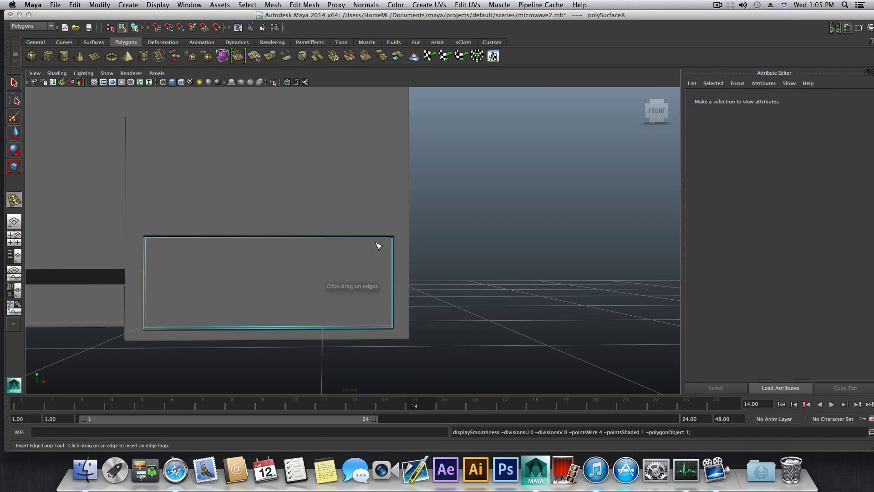
{"action": "left_click_drag", "start_coordinate": [387, 239], "coordinate": [394, 241]}
{"action": "left_click", "coordinate": [155, 240]}
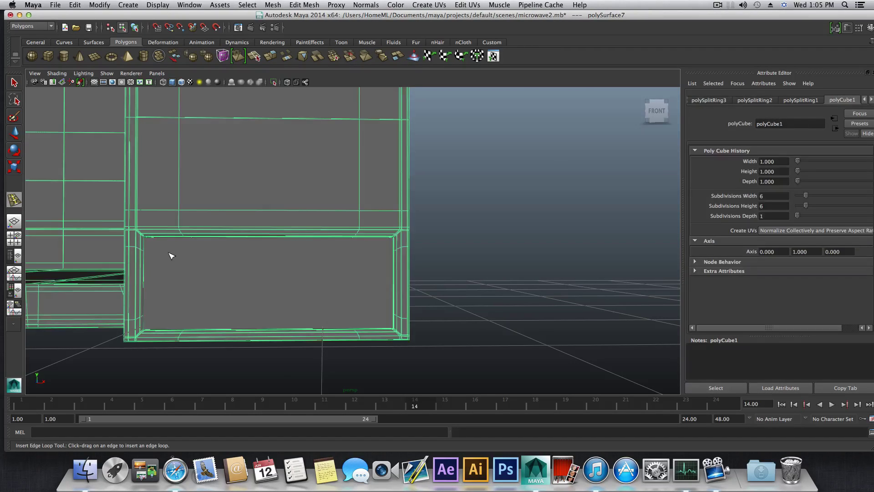
{"action": "left_click", "coordinate": [168, 254]}
{"action": "left_click", "coordinate": [157, 241]}
{"action": "left_click_drag", "start_coordinate": [157, 240], "coordinate": [146, 242]}
{"action": "left_click_drag", "start_coordinate": [386, 240], "coordinate": [391, 240]}
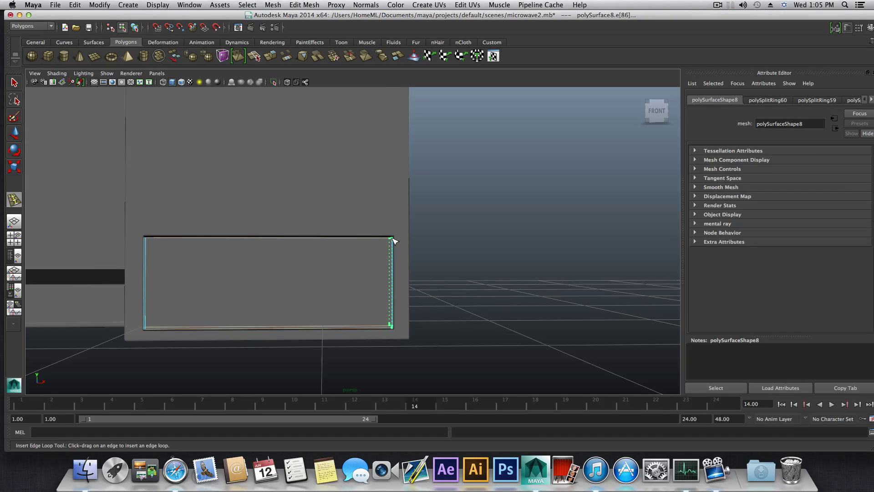
{"action": "left_click", "coordinate": [372, 264]}
{"action": "left_click_drag", "start_coordinate": [394, 247], "coordinate": [349, 285]}
{"action": "key", "text": "F8"}
Select the separate door with its handle and move it back against the front of the microwave body
{"action": "left_click_drag", "start_coordinate": [212, 273], "coordinate": [335, 314], "text": "alt"}
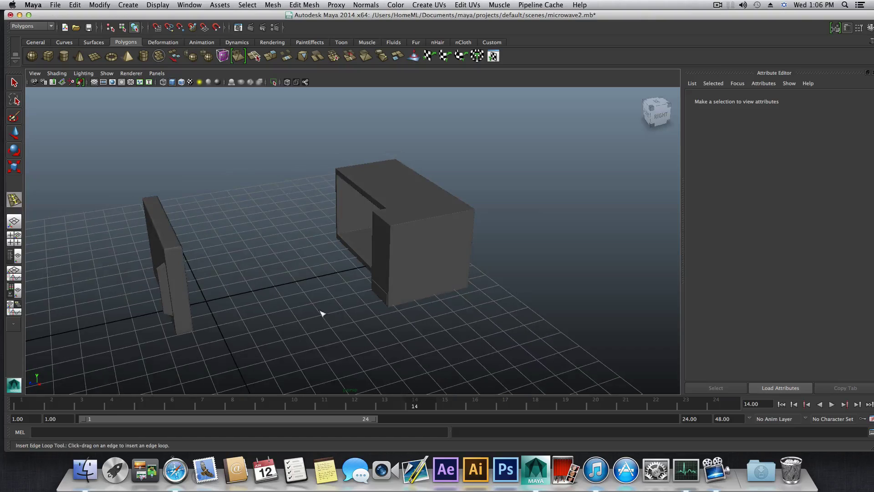
{"action": "mouse_move", "coordinate": [261, 314]}
{"action": "left_mouse_down", "text": "alt"}
{"action": "mouse_move", "coordinate": [303, 293]}
{"action": "mouse_move", "coordinate": [273, 293]}
{"action": "mouse_move", "coordinate": [254, 314]}
{"action": "left_mouse_up", "text": "alt"}
{"action": "left_click", "coordinate": [168, 260]}
{"action": "left_click", "coordinate": [10, 85]}
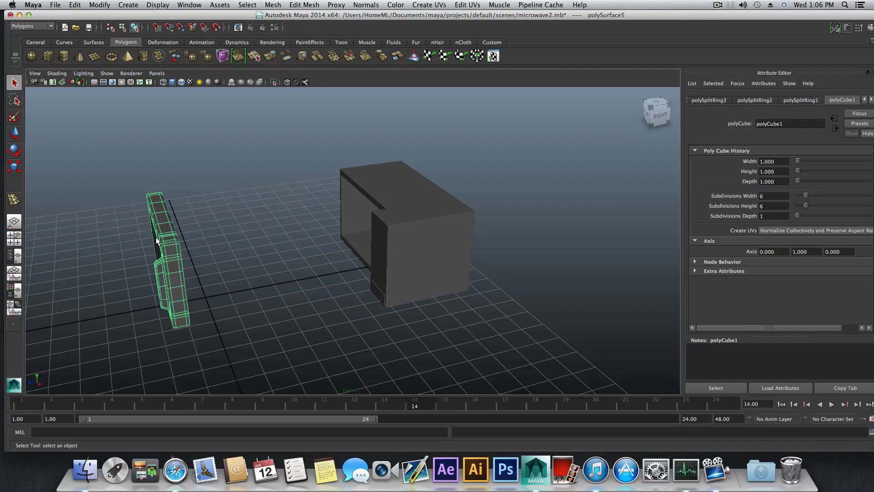
{"action": "key", "text": "F8"}
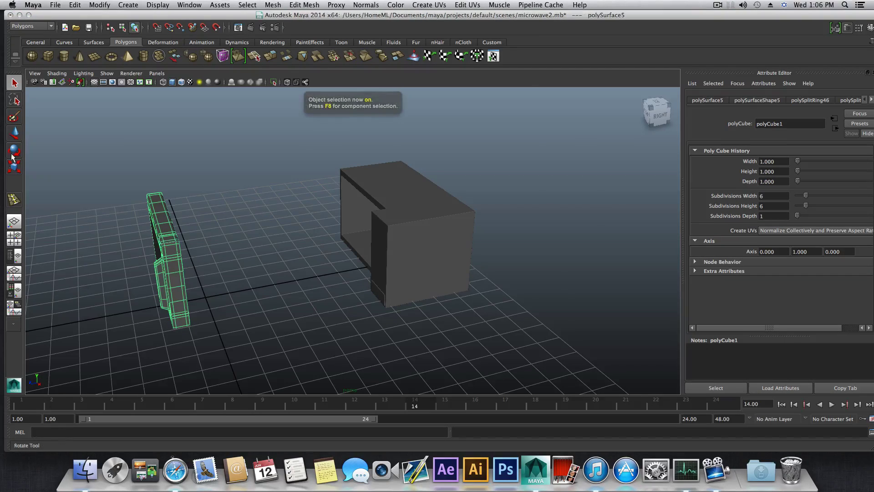
{"action": "left_click", "coordinate": [10, 135]}
{"action": "left_click_drag", "start_coordinate": [119, 262], "coordinate": [213, 332]}
{"action": "left_click_drag", "start_coordinate": [185, 264], "coordinate": [321, 222]}
Select the three middle faces on the control panel's front, extrude them and scale them inward to form an inset
{"action": "left_click", "coordinate": [313, 238]}
{"action": "right_click_drag", "start_coordinate": [313, 237], "coordinate": [431, 267], "text": "alt"}
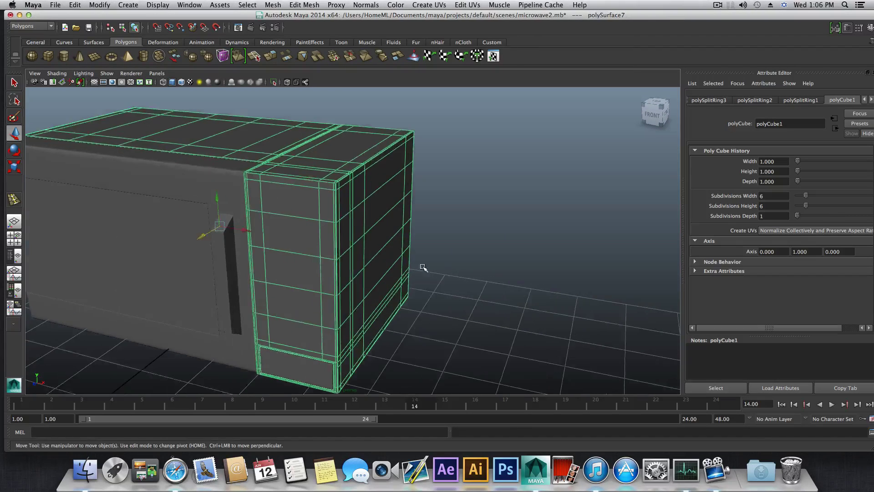
{"action": "left_click_drag", "start_coordinate": [319, 278], "coordinate": [375, 256], "text": "alt"}
{"action": "middle_click_drag", "start_coordinate": [337, 268], "coordinate": [333, 260], "text": "alt"}
{"action": "right_click_drag", "start_coordinate": [320, 227], "coordinate": [320, 249]}
{"action": "left_click", "coordinate": [326, 205]}
{"action": "left_click", "coordinate": [328, 278], "text": "shift"}
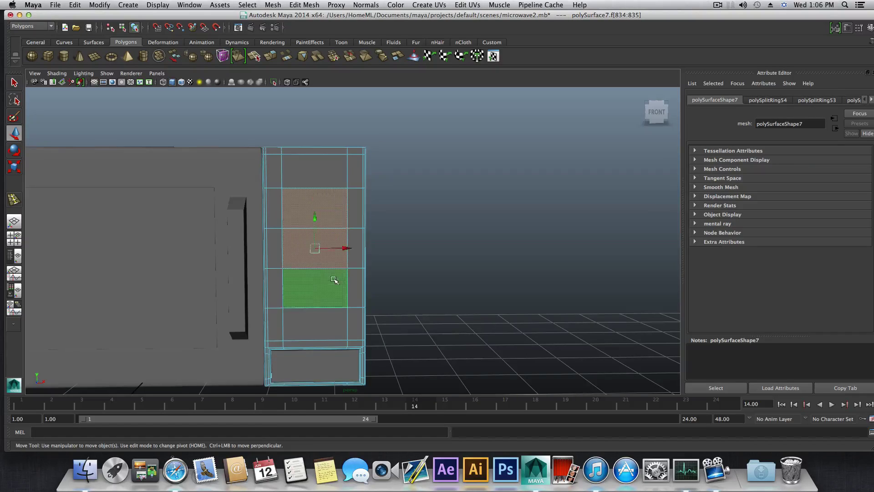
{"action": "left_click_drag", "start_coordinate": [333, 281], "coordinate": [320, 284], "text": "alt"}
{"action": "right_click_drag", "start_coordinate": [320, 284], "coordinate": [347, 276], "text": "alt"}
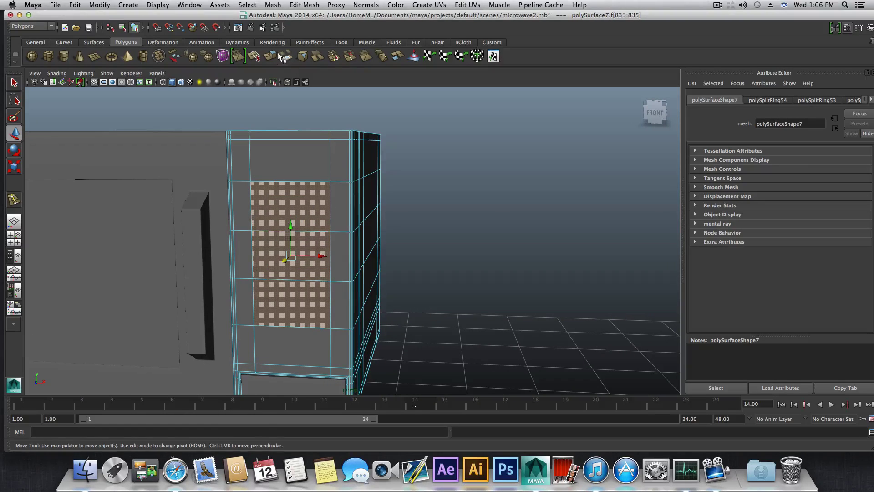
{"action": "left_click", "coordinate": [271, 56]}
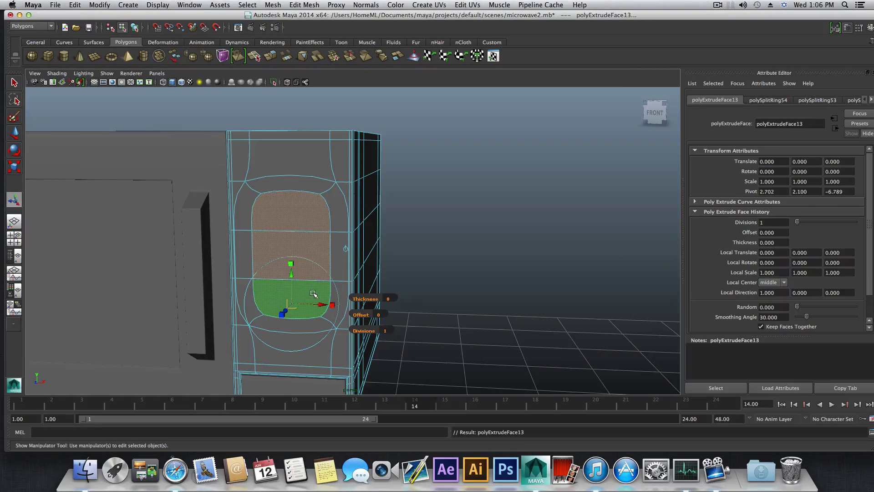
{"action": "key", "text": "1"}
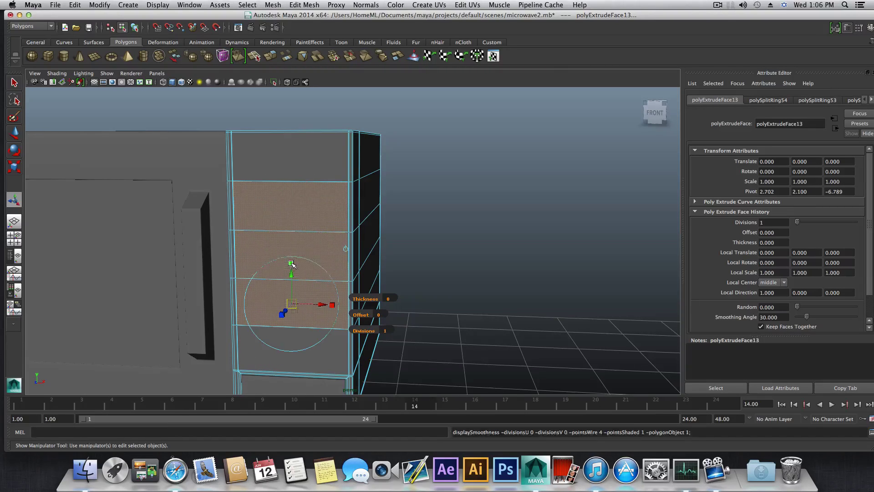
{"action": "left_click_drag", "start_coordinate": [292, 303], "coordinate": [339, 306]}
{"action": "left_click_drag", "start_coordinate": [290, 260], "coordinate": [290, 259]}
{"action": "left_click_drag", "start_coordinate": [332, 304], "coordinate": [333, 304]}
Extrude the inset control panel faces again with a local scale of about 0.93, 0.85, 0.85
{"action": "left_click", "coordinate": [272, 55]}
{"action": "left_click", "coordinate": [291, 300]}
{"action": "left_click_drag", "start_coordinate": [291, 302], "coordinate": [280, 270]}
{"action": "key", "text": "t"}
Extrude the inner control panel faces once more with a local scale of about 0.95, 0.918, 0.95
{"action": "left_click", "coordinate": [270, 56]}
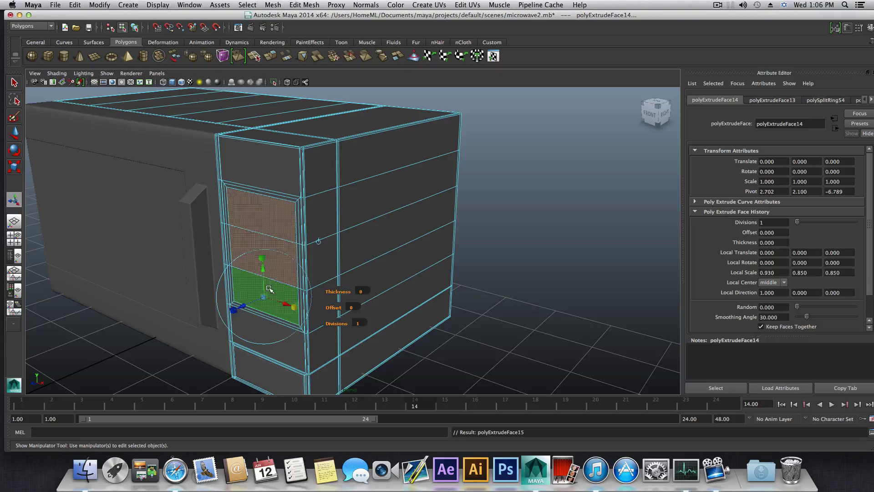
{"action": "left_click", "coordinate": [262, 257]}
{"action": "left_click_drag", "start_coordinate": [264, 297], "coordinate": [287, 258]}
{"action": "right_click_drag", "start_coordinate": [312, 197], "coordinate": [317, 206]}
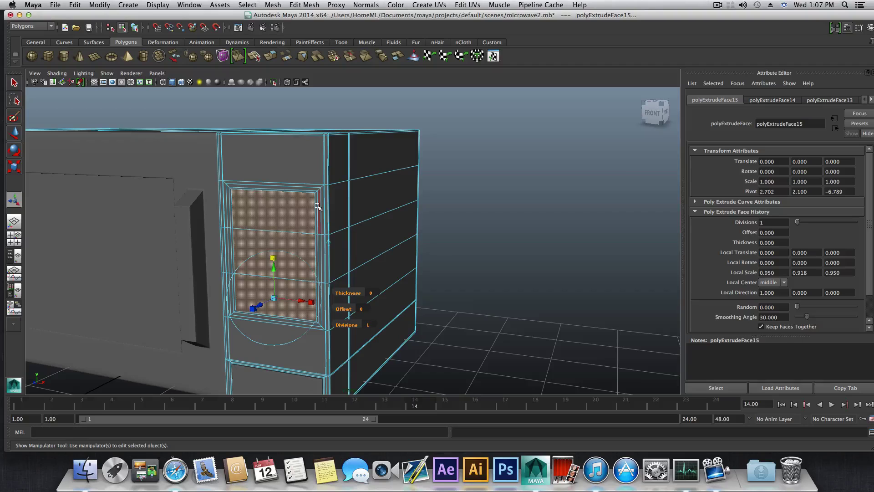
Select the ring of narrow faces around the control panel inset and extrude it inward about 0.038 as a groove
{"action": "left_click", "coordinate": [318, 191]}
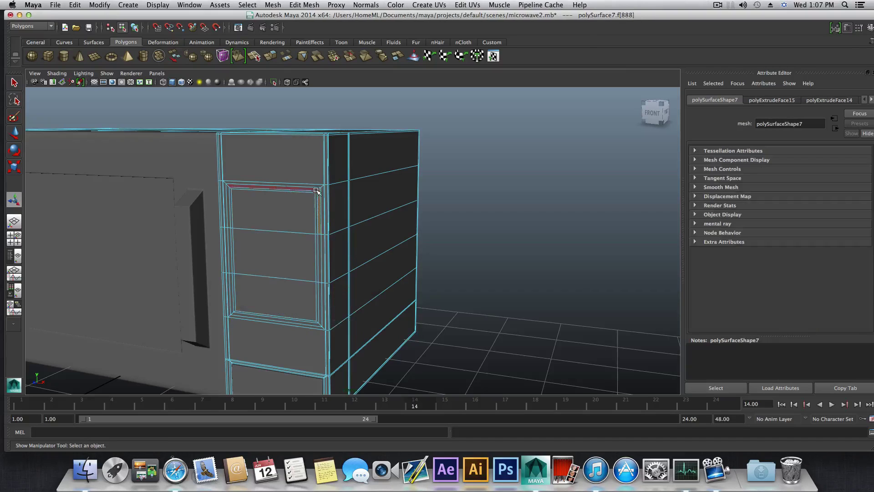
{"action": "left_click", "coordinate": [226, 206], "text": "shift"}
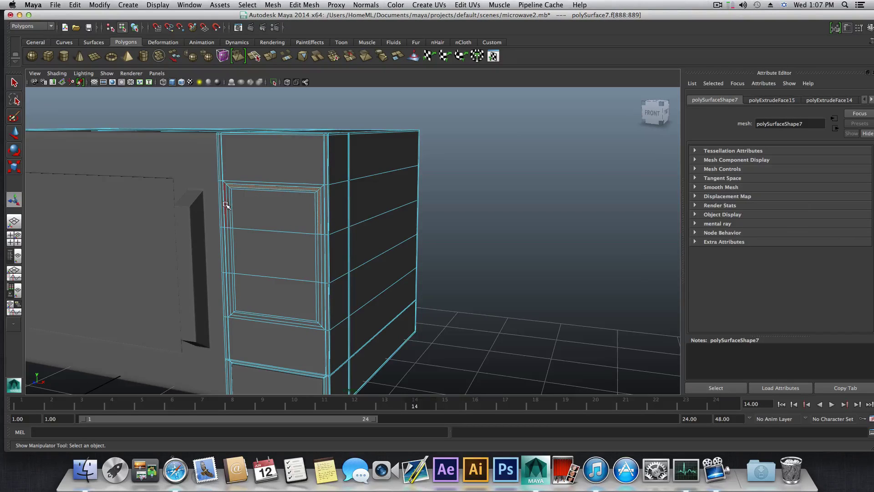
{"action": "double_click", "coordinate": [227, 205], "text": "shift"}
{"action": "left_click_drag", "start_coordinate": [316, 265], "coordinate": [355, 255], "text": "alt"}
{"action": "middle_click_drag", "start_coordinate": [355, 254], "coordinate": [340, 254], "text": "alt"}
{"action": "left_click_drag", "start_coordinate": [341, 253], "coordinate": [381, 269], "text": "alt"}
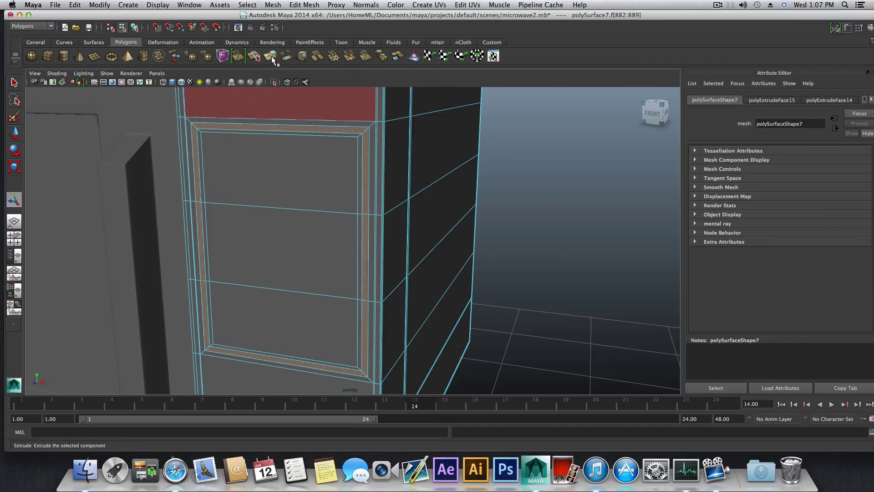
{"action": "left_click", "coordinate": [272, 56]}
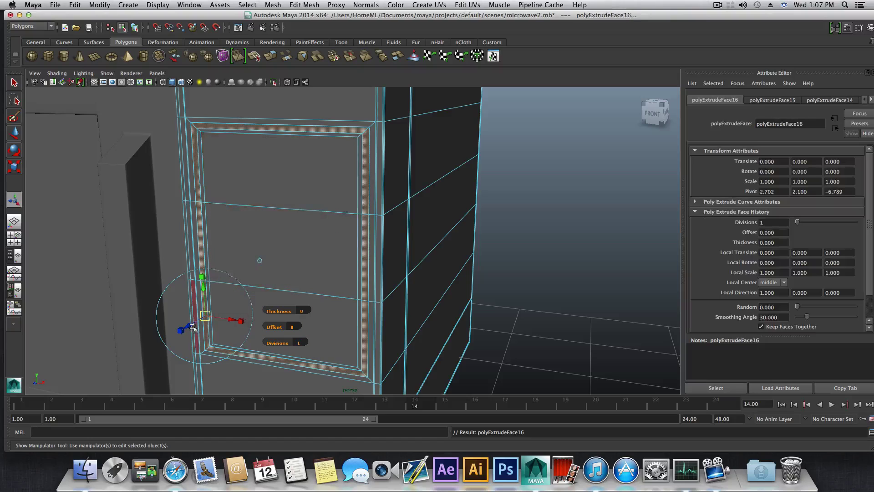
{"action": "left_click_drag", "start_coordinate": [191, 326], "coordinate": [195, 325]}
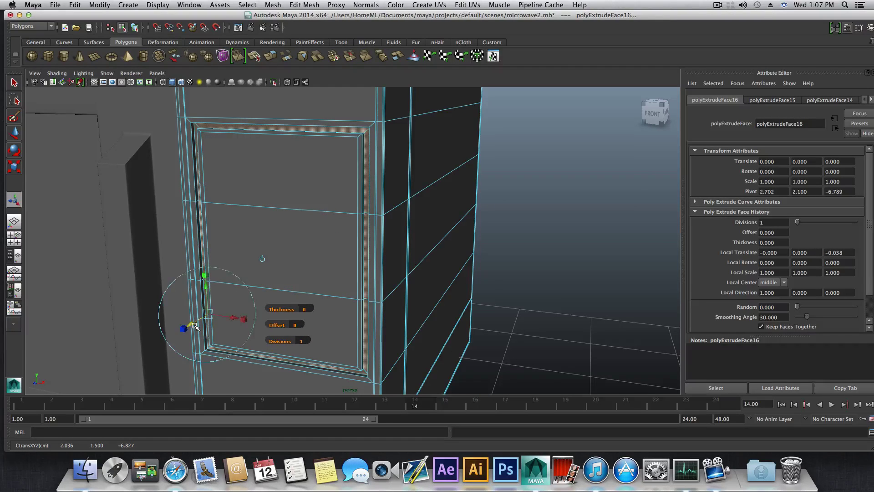
Extrude the groove faces a further 0.009 inward and check the control panel in smooth preview
{"action": "left_click", "coordinate": [272, 56]}
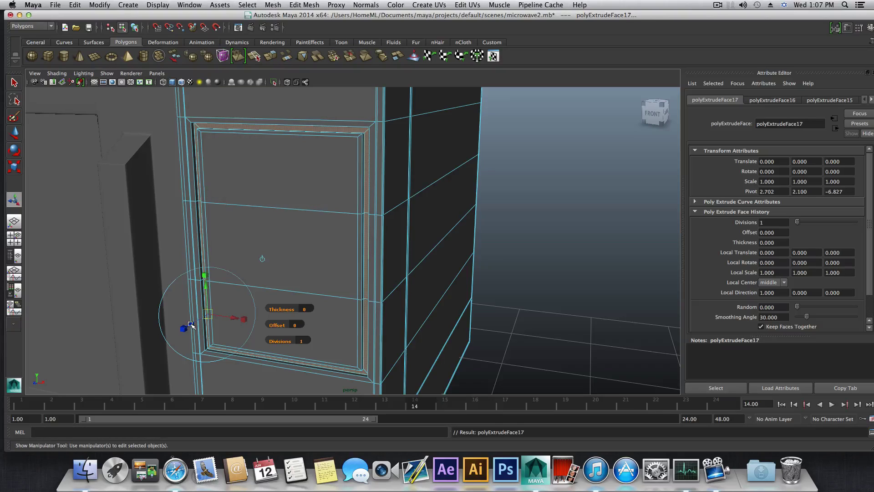
{"action": "left_click_drag", "start_coordinate": [190, 324], "coordinate": [191, 324]}
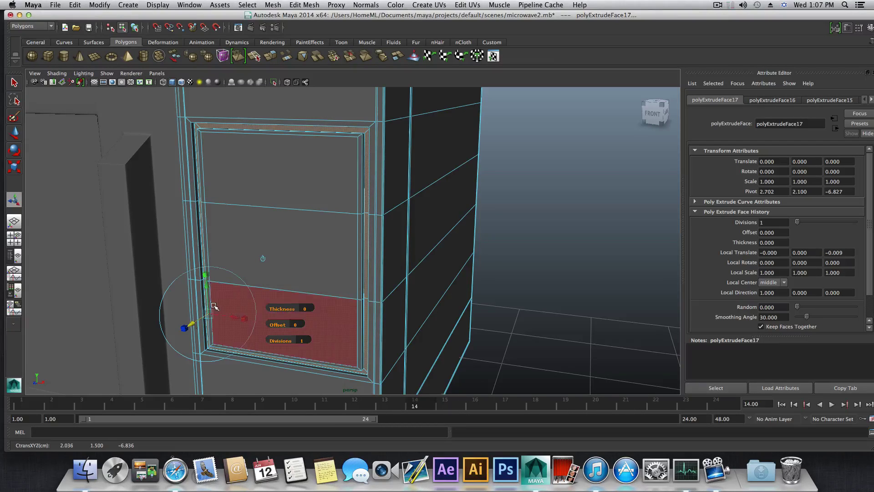
{"action": "key", "text": "F8"}
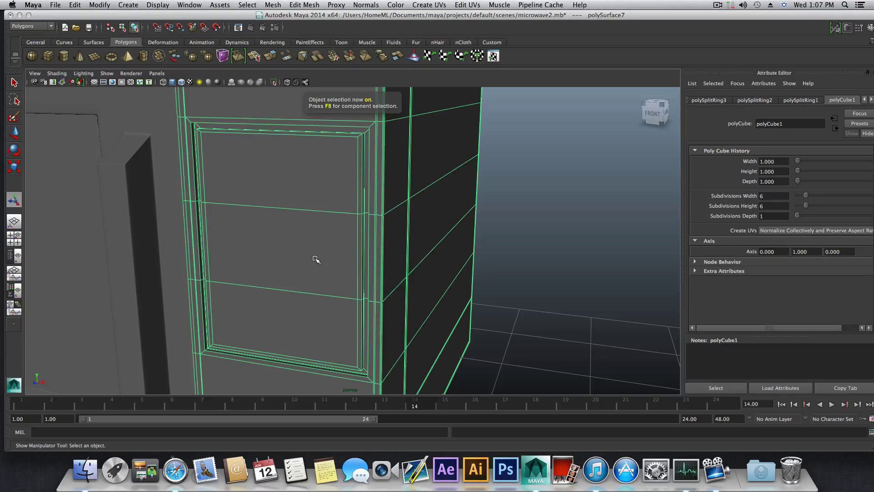
{"action": "key", "text": "3"}
{"action": "scroll", "coordinate": [336, 279], "scroll_direction": "down", "scroll_amount": 5}
{"action": "left_click_drag", "start_coordinate": [336, 279], "coordinate": [354, 274], "text": "alt"}
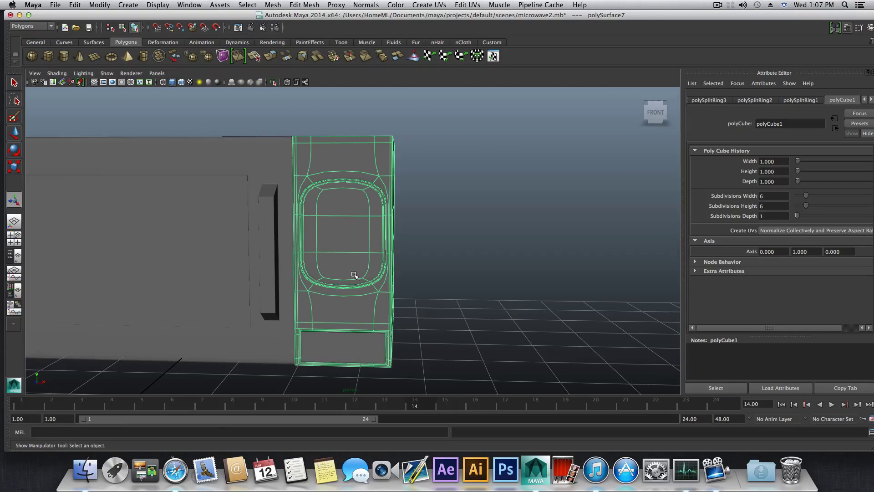
{"action": "key", "text": "1"}
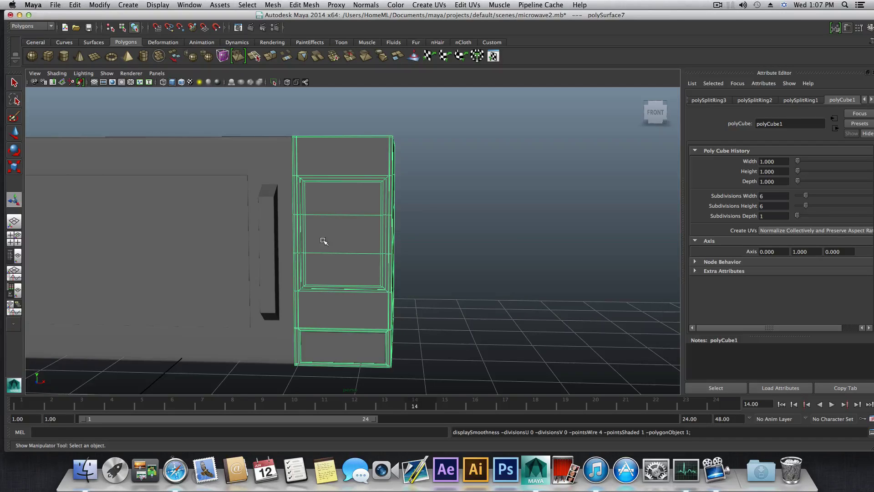
Insert supporting edge loops near the borders of the control panel inset and check the result in smooth preview
{"action": "scroll", "coordinate": [323, 241], "scroll_direction": "up", "scroll_amount": 3}
{"action": "right_click_drag", "start_coordinate": [365, 260], "coordinate": [321, 268], "text": "shift"}
{"action": "left_click_drag", "start_coordinate": [380, 240], "coordinate": [380, 225]}
{"action": "left_click_drag", "start_coordinate": [378, 348], "coordinate": [378, 350]}
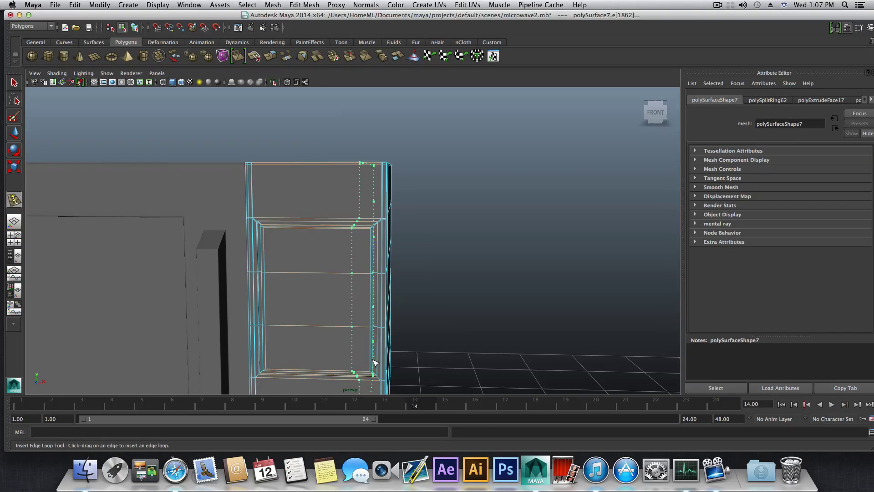
{"action": "left_click_drag", "start_coordinate": [286, 350], "coordinate": [336, 342]}
{"action": "left_click_drag", "start_coordinate": [388, 329], "coordinate": [389, 328]}
{"action": "left_click_drag", "start_coordinate": [376, 367], "coordinate": [373, 373]}
{"action": "left_click_drag", "start_coordinate": [281, 328], "coordinate": [268, 330]}
{"action": "key", "text": "3"}
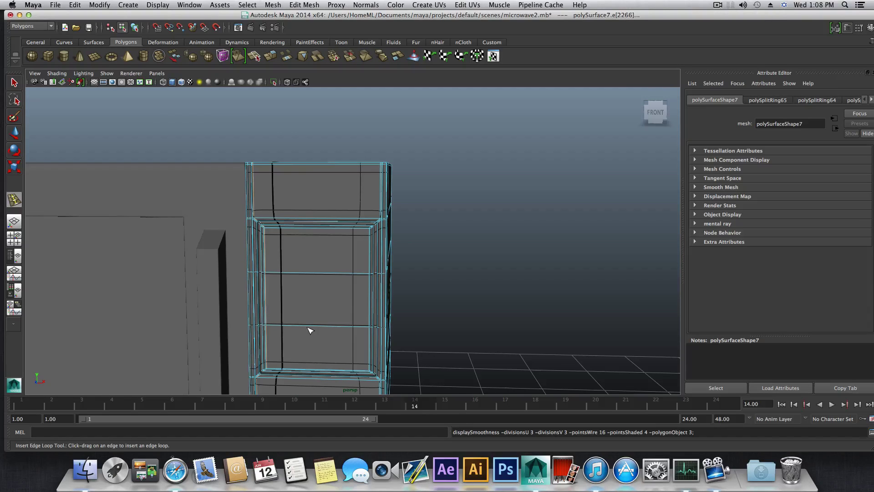
{"action": "left_click_drag", "start_coordinate": [370, 320], "coordinate": [331, 324], "text": "alt"}
{"action": "left_click_drag", "start_coordinate": [358, 308], "coordinate": [383, 312], "text": "alt"}
{"action": "scroll", "coordinate": [360, 238], "scroll_direction": "up", "scroll_amount": 2}
{"action": "scroll", "coordinate": [359, 236], "scroll_direction": "up", "scroll_amount": 3}
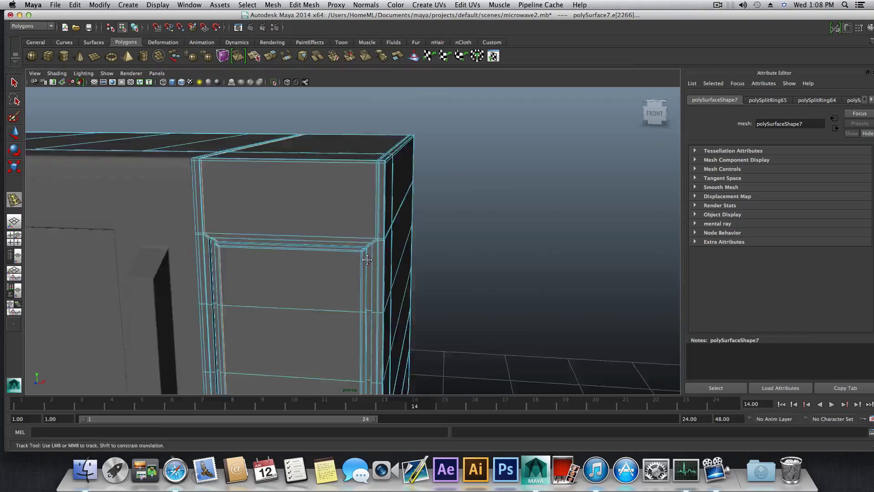
Select the front face above the control panel inset and extrude it with a local scale of about 0.97, 0.95, 0.92
{"action": "middle_click_drag", "start_coordinate": [365, 242], "coordinate": [373, 288], "text": "alt"}
{"action": "right_click_drag", "start_coordinate": [352, 260], "coordinate": [352, 271]}
{"action": "left_click", "coordinate": [21, 82]}
{"action": "left_click", "coordinate": [291, 250]}
{"action": "left_click_drag", "start_coordinate": [498, 310], "coordinate": [446, 302], "text": "alt"}
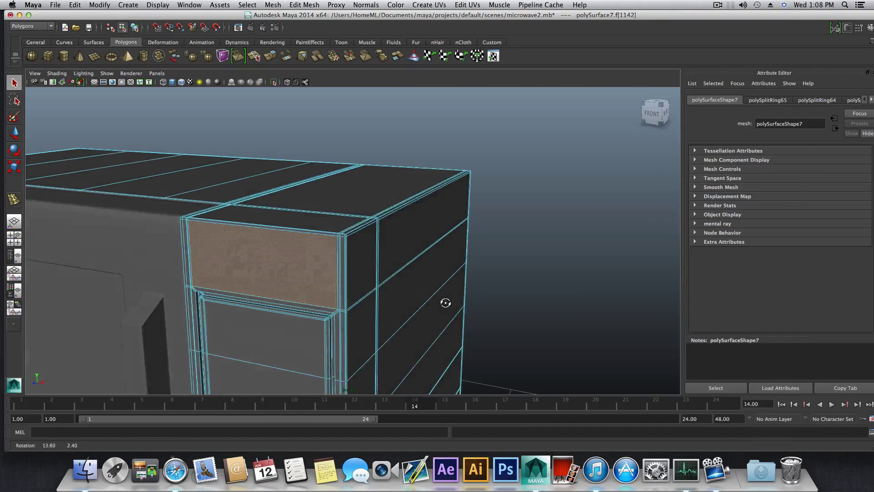
{"action": "middle_click_drag", "start_coordinate": [446, 303], "coordinate": [410, 283], "text": "alt"}
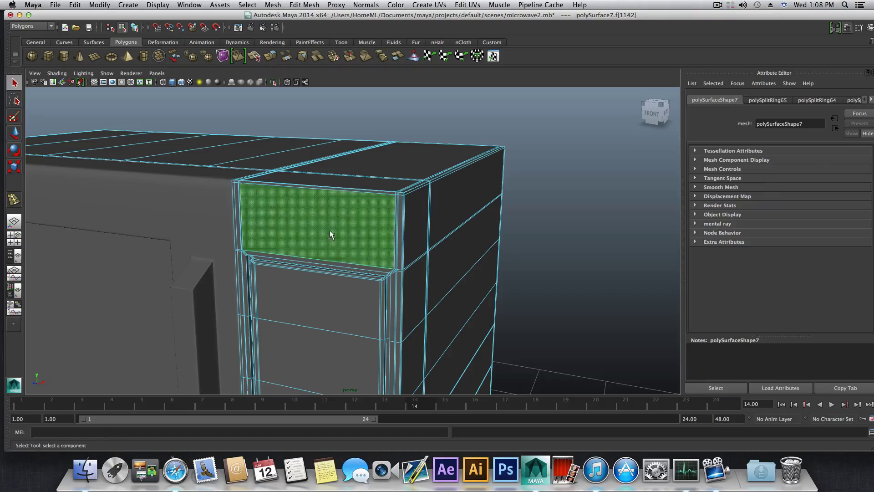
{"action": "key", "text": "ctrl+e"}
{"action": "left_click_drag", "start_coordinate": [309, 225], "coordinate": [313, 225]}
{"action": "left_click_drag", "start_coordinate": [312, 184], "coordinate": [314, 191]}
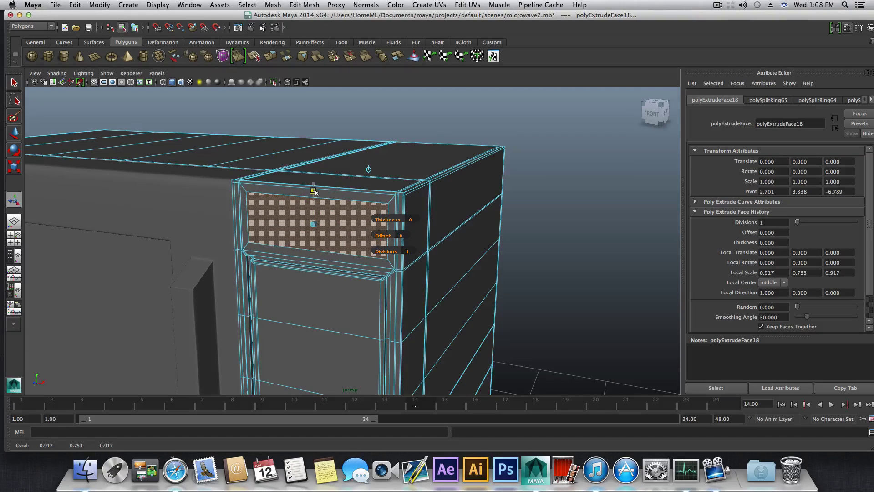
{"action": "left_click_drag", "start_coordinate": [351, 227], "coordinate": [354, 227]}
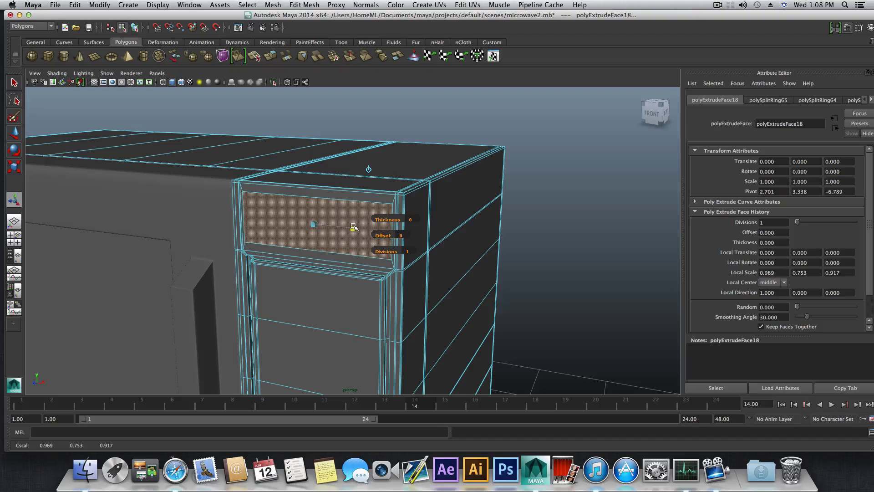
{"action": "left_click_drag", "start_coordinate": [315, 195], "coordinate": [311, 172]}
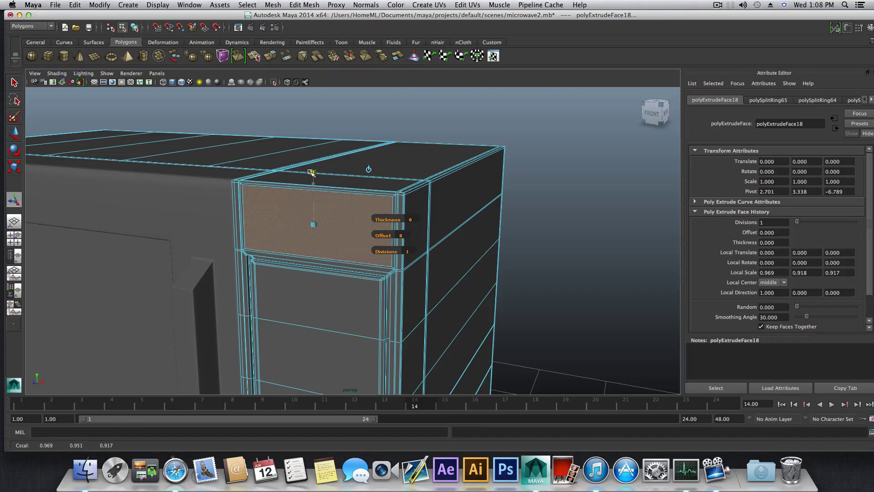
Extrude the upper panel face again and scale it inward in both directions to leave a wide sloping-cornered frame
{"action": "left_click", "coordinate": [272, 56]}
{"action": "left_click_drag", "start_coordinate": [313, 183], "coordinate": [313, 183]}
{"action": "left_click_drag", "start_coordinate": [317, 228], "coordinate": [314, 227]}
{"action": "left_click_drag", "start_coordinate": [312, 183], "coordinate": [312, 197]}
{"action": "mouse_move", "coordinate": [346, 229]}
{"action": "left_mouse_down", "text": "alt"}
{"action": "mouse_move", "coordinate": [389, 220]}
{"action": "mouse_move", "coordinate": [358, 226]}
{"action": "left_mouse_up", "text": "alt"}
Extrude the inner upper panel face once more with a local scale of about 0.971, 0.871, 1
{"action": "left_click", "coordinate": [275, 58]}
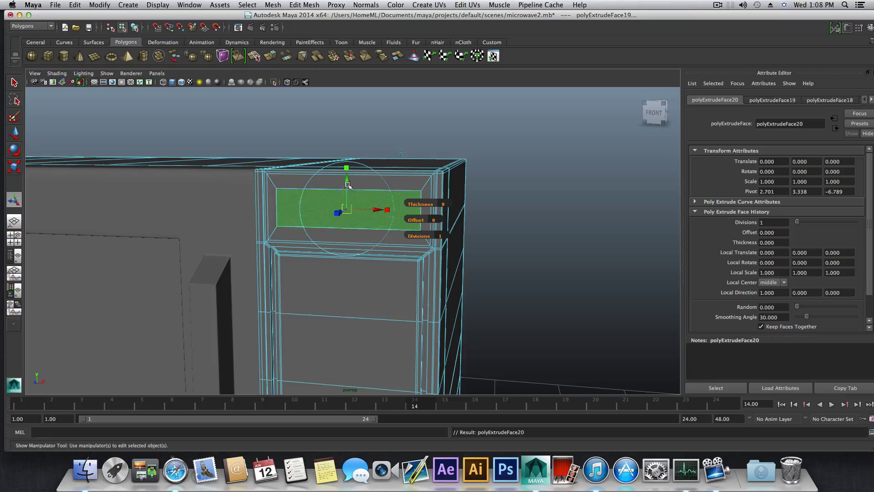
{"action": "left_click_drag", "start_coordinate": [346, 168], "coordinate": [346, 173]}
{"action": "left_click_drag", "start_coordinate": [387, 211], "coordinate": [384, 211]}
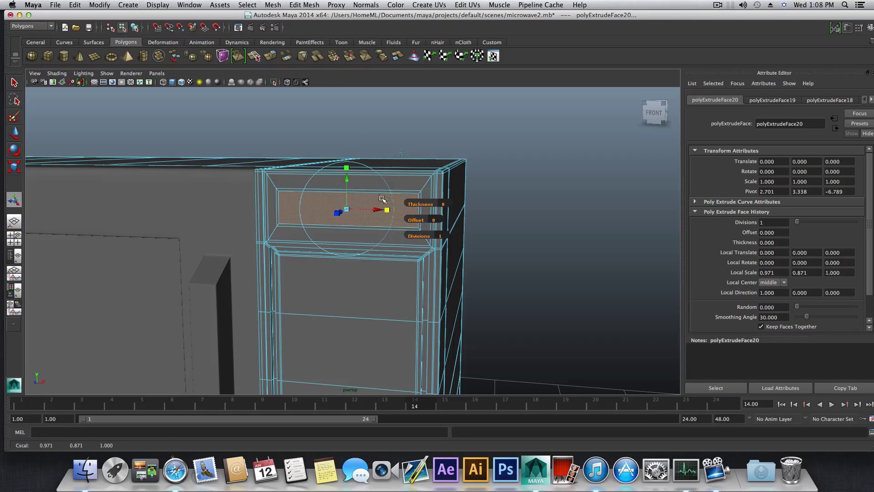
{"action": "left_click_drag", "start_coordinate": [346, 153], "coordinate": [328, 160], "text": "alt"}
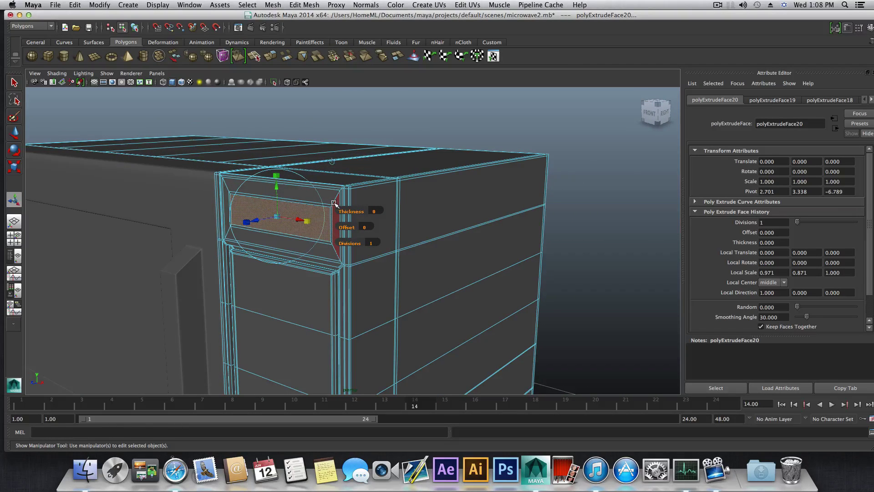
Insert edge loops around the upper panel frame, close to its inner and outer borders
{"action": "key", "text": "F8"}
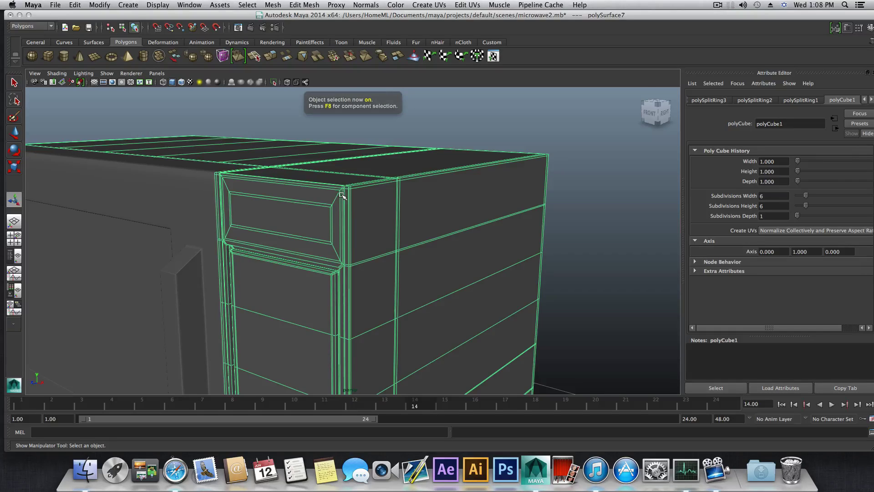
{"action": "right_click_drag", "start_coordinate": [339, 195], "coordinate": [321, 213], "text": "shift"}
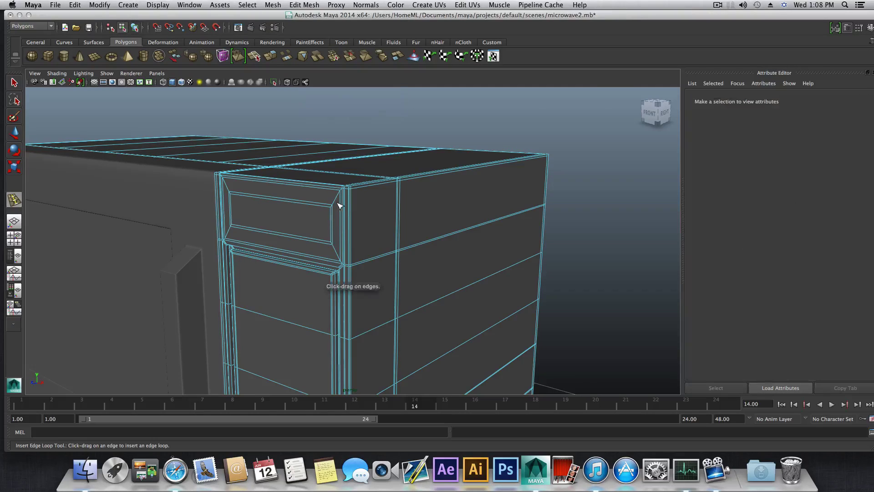
{"action": "left_click_drag", "start_coordinate": [339, 205], "coordinate": [349, 204], "text": "alt"}
{"action": "right_click_drag", "start_coordinate": [349, 204], "coordinate": [415, 199], "text": "alt"}
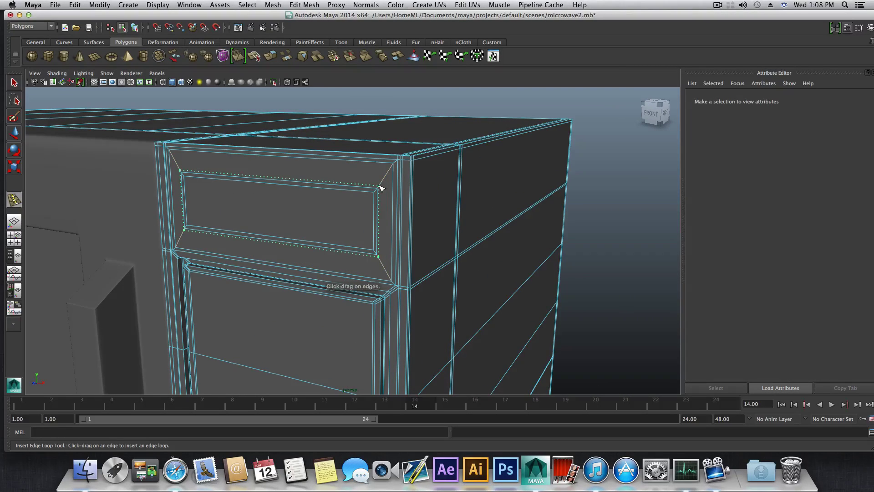
{"action": "left_click_drag", "start_coordinate": [384, 178], "coordinate": [396, 169]}
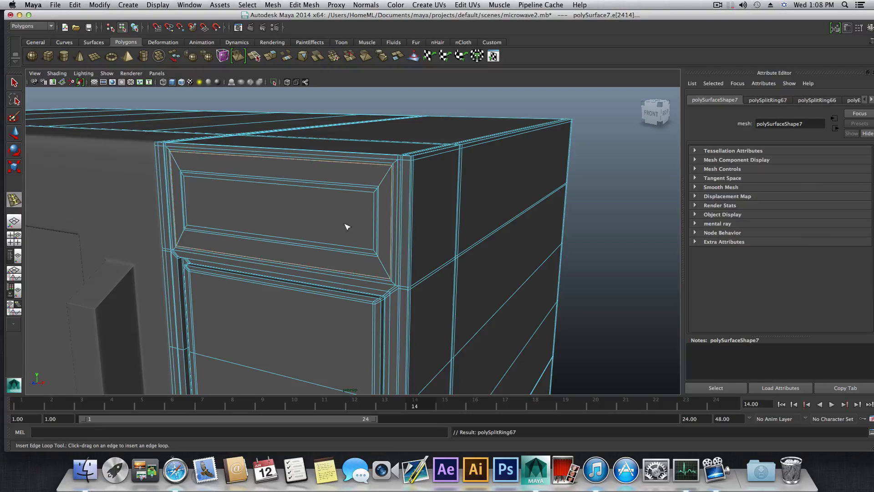
Select the centre face of the upper panel and extrude it inward about 0.025 as a display recess
{"action": "right_click", "coordinate": [336, 217]}
{"action": "left_click", "coordinate": [345, 238]}
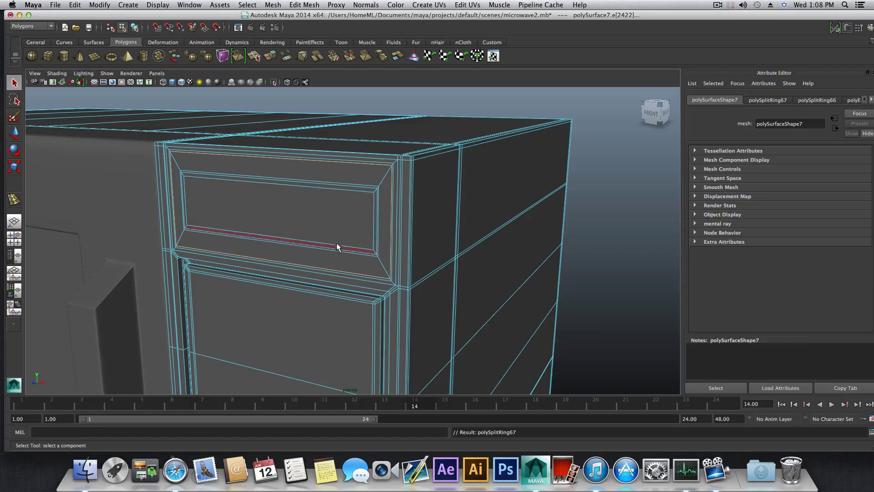
{"action": "left_click", "coordinate": [341, 219]}
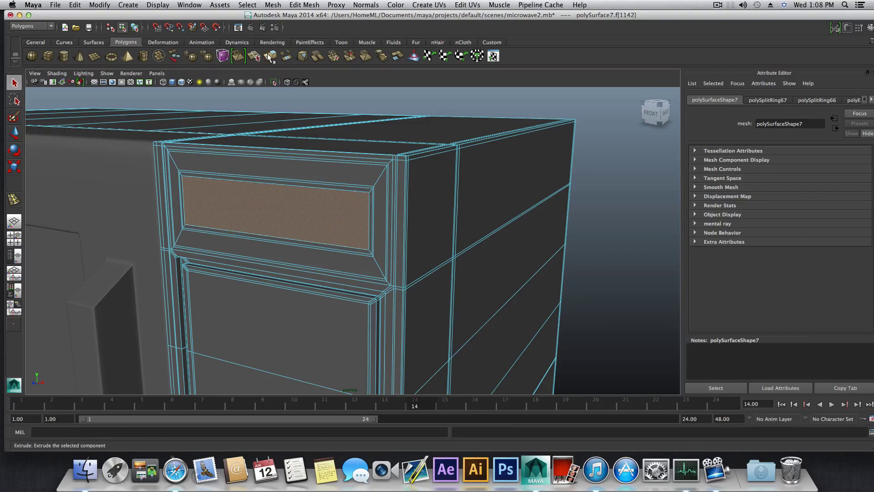
{"action": "key", "text": "ctrl+e"}
{"action": "left_click_drag", "start_coordinate": [304, 226], "coordinate": [268, 225], "text": "alt"}
{"action": "left_click", "coordinate": [307, 5]}
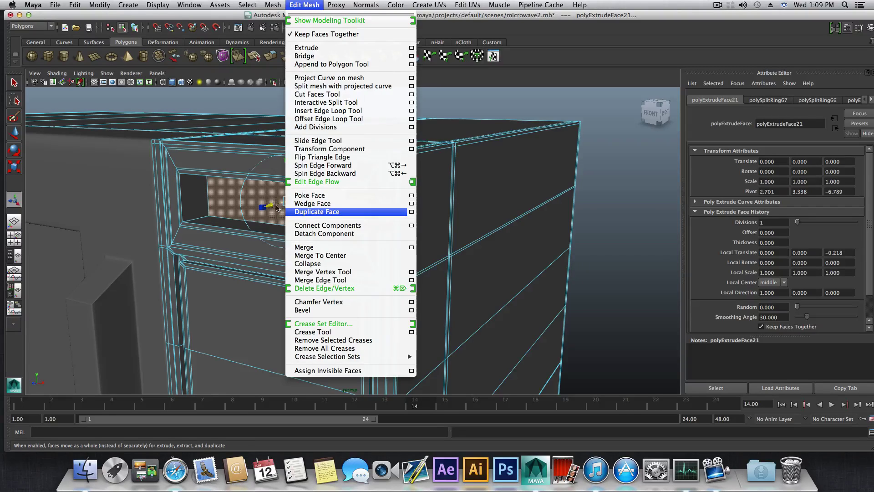
{"action": "left_click", "coordinate": [272, 208]}
{"action": "key", "text": "t"}
{"action": "left_click_drag", "start_coordinate": [270, 206], "coordinate": [247, 209]}
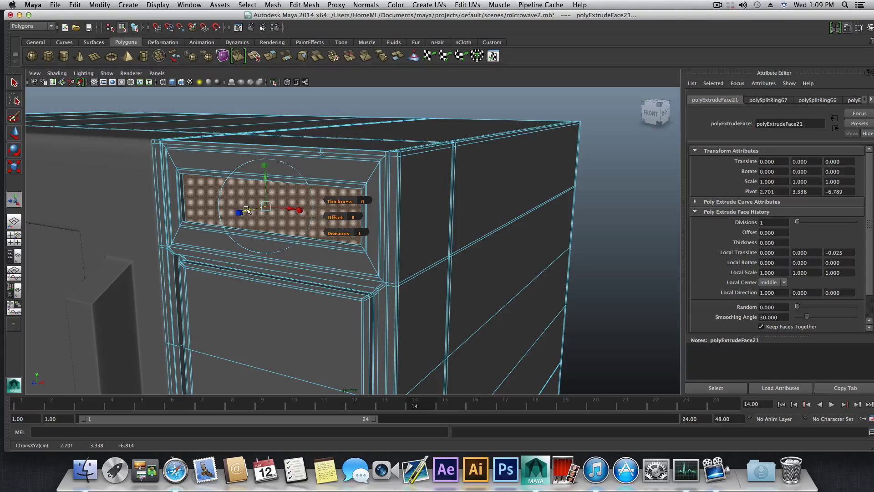
Extrude the recessed display face a further 0.007 inward and duplicate that face as a separate surface
{"action": "left_click", "coordinate": [271, 59]}
{"action": "left_click_drag", "start_coordinate": [248, 211], "coordinate": [254, 210]}
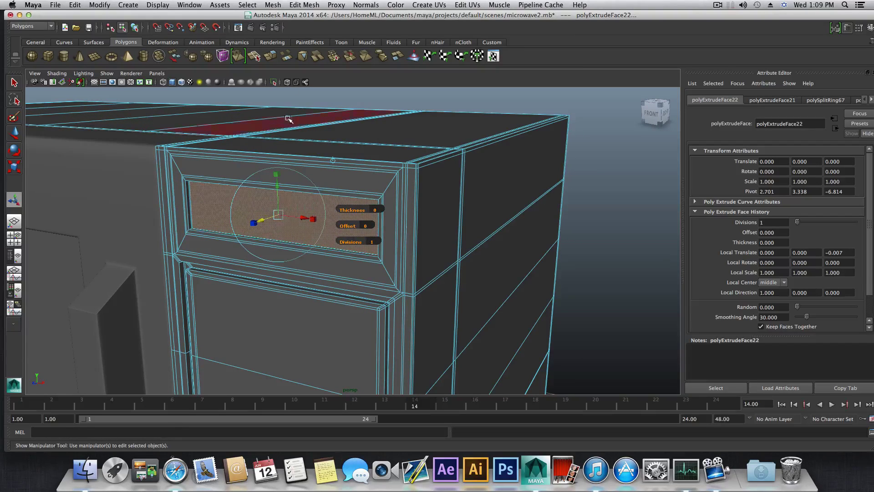
{"action": "left_click", "coordinate": [304, 4]}
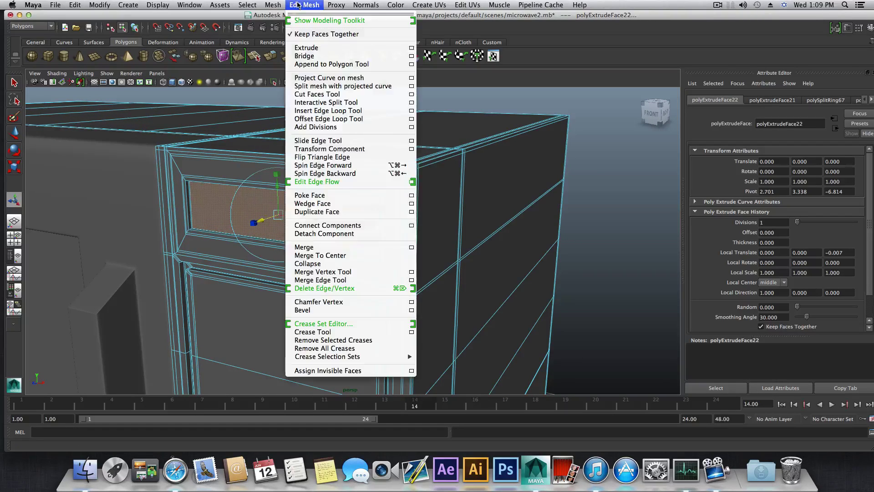
{"action": "left_click", "coordinate": [322, 212]}
{"action": "left_click_drag", "start_coordinate": [273, 211], "coordinate": [218, 208], "text": "alt"}
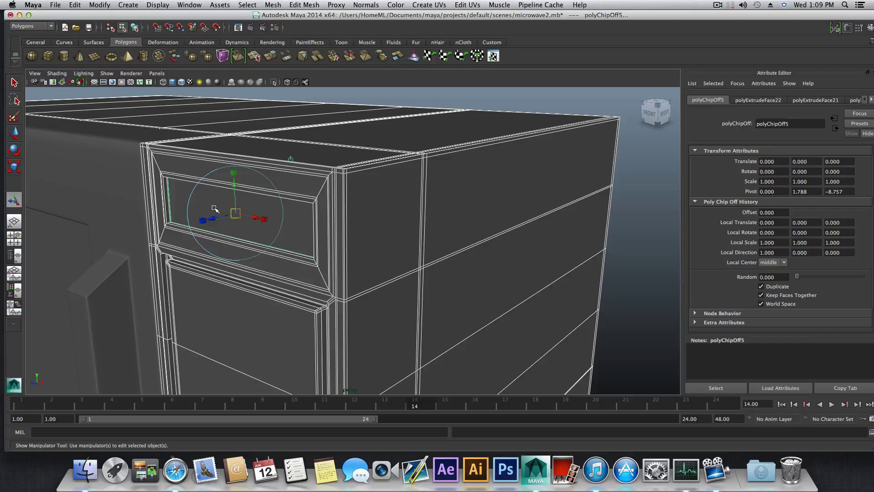
{"action": "key", "text": "F8"}
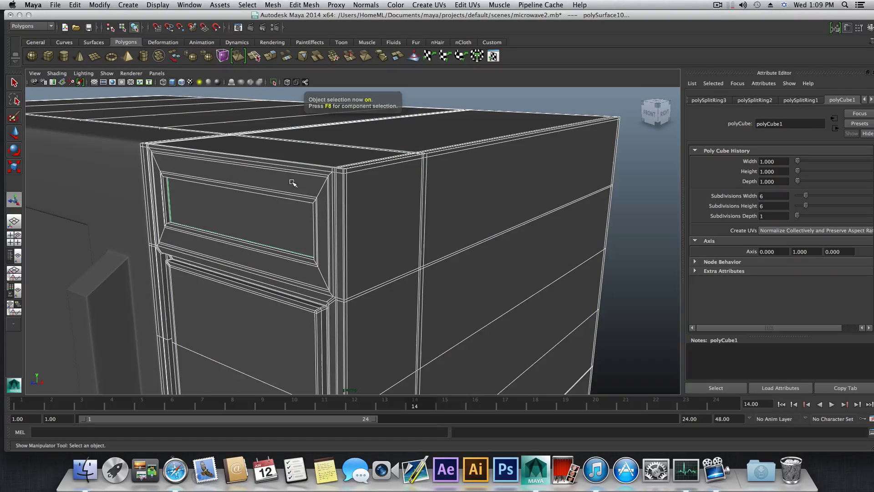
Select the duplicated display face and move it forward out of the recess, in front of the microwave body
{"action": "left_click_drag", "start_coordinate": [315, 222], "coordinate": [354, 212], "text": "alt"}
{"action": "left_click", "coordinate": [505, 122]}
{"action": "left_click_drag", "start_coordinate": [504, 121], "coordinate": [351, 193], "text": "alt"}
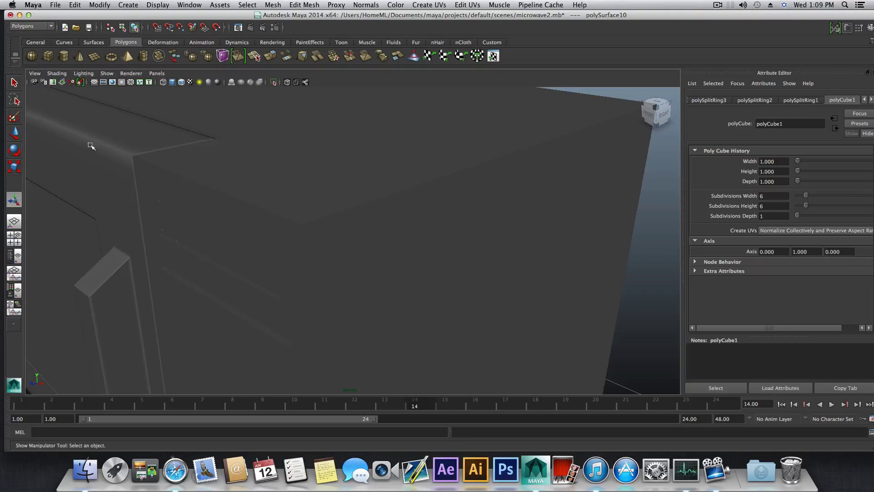
{"action": "left_click", "coordinate": [17, 132]}
{"action": "left_click_drag", "start_coordinate": [209, 259], "coordinate": [337, 211]}
{"action": "left_click", "coordinate": [302, 224]}
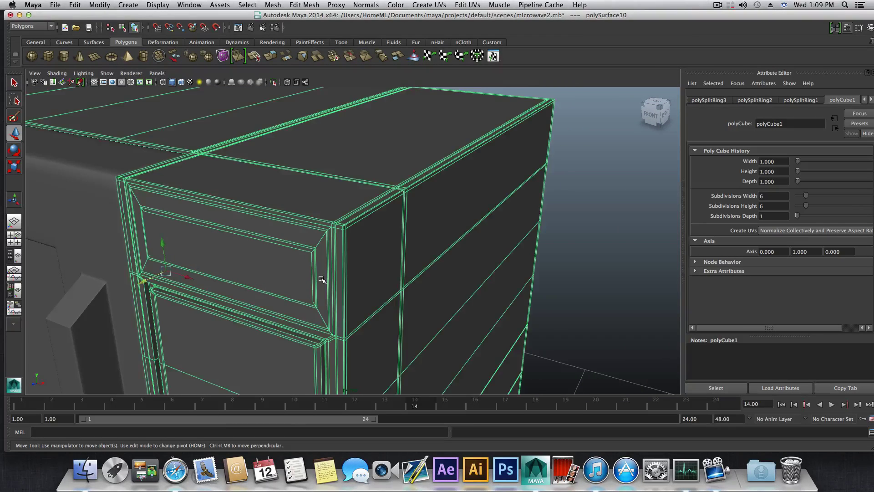
{"action": "left_click_drag", "start_coordinate": [320, 275], "coordinate": [318, 263], "text": "alt"}
{"action": "left_click", "coordinate": [265, 250]}
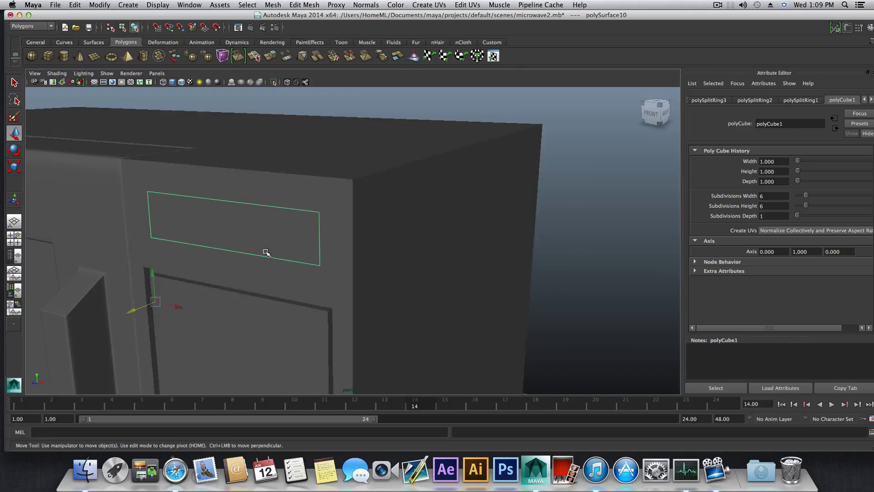
{"action": "left_click_drag", "start_coordinate": [266, 250], "coordinate": [213, 269], "text": "alt"}
{"action": "left_click_drag", "start_coordinate": [168, 293], "coordinate": [127, 305], "text": "alt"}
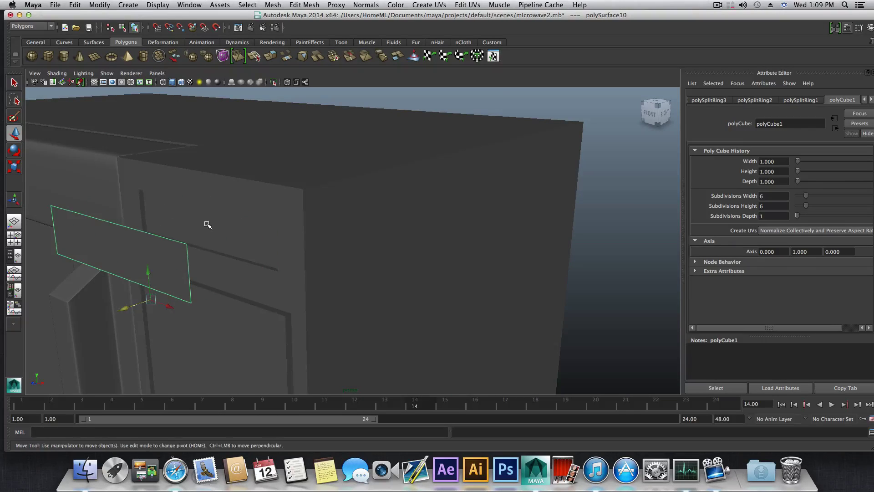
Insert edge loops near the sides, top and bottom of the display recess and preview the body smoothed
{"action": "left_click", "coordinate": [209, 224]}
{"action": "left_click_drag", "start_coordinate": [209, 225], "coordinate": [270, 215], "text": "alt"}
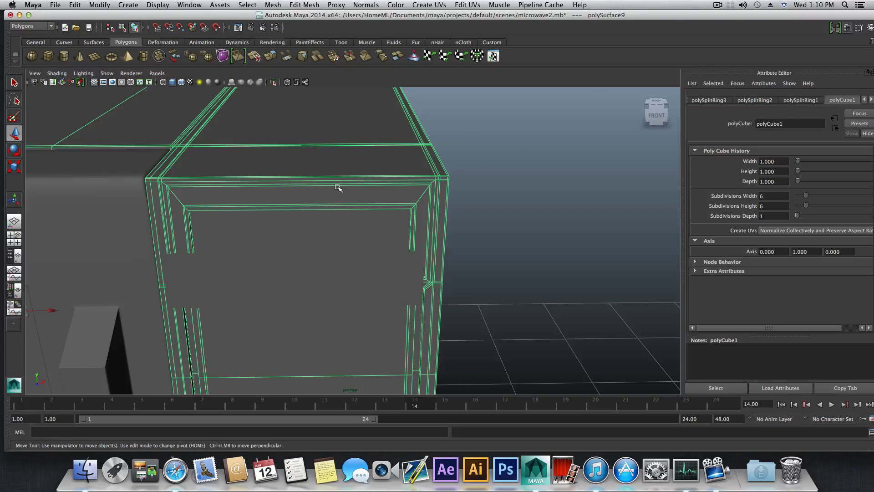
{"action": "right_click_drag", "start_coordinate": [337, 187], "coordinate": [316, 199], "text": "shift"}
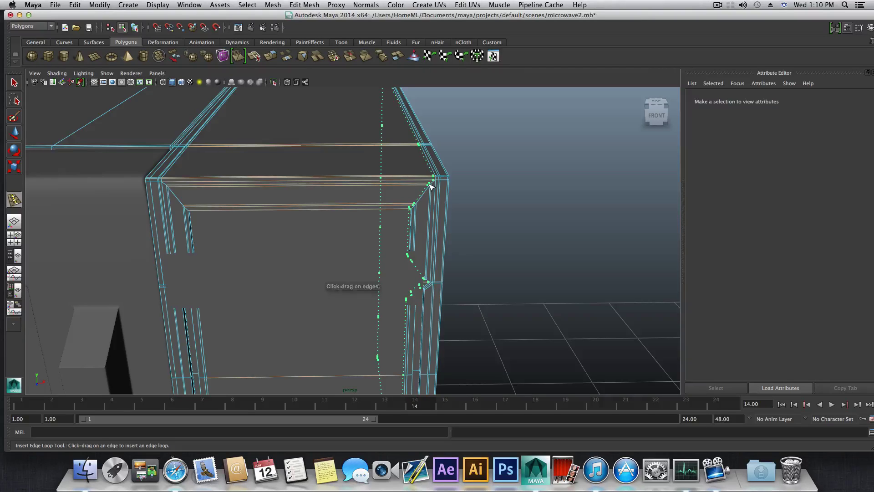
{"action": "left_click", "coordinate": [431, 187]}
{"action": "left_click_drag", "start_coordinate": [334, 199], "coordinate": [126, 179], "text": "alt"}
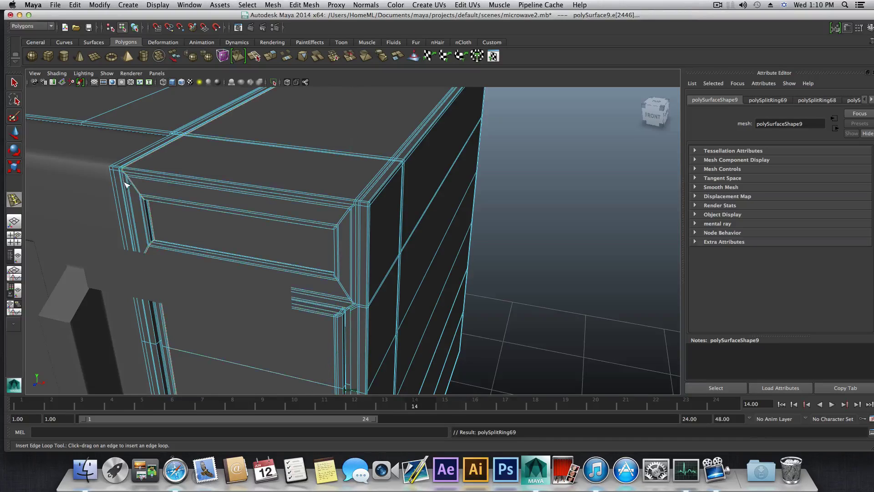
{"action": "left_click_drag", "start_coordinate": [145, 209], "coordinate": [148, 208]}
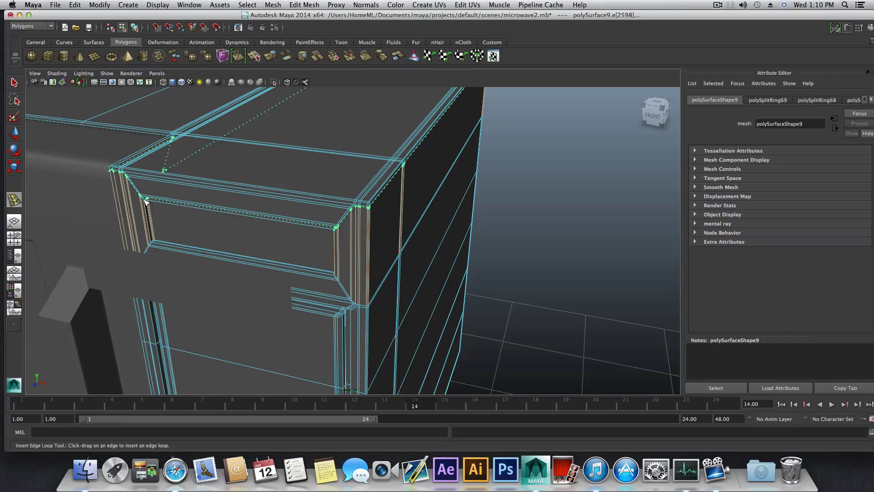
{"action": "left_click_drag", "start_coordinate": [340, 275], "coordinate": [341, 279]}
{"action": "scroll", "coordinate": [338, 266], "scroll_direction": "down", "scroll_amount": 5}
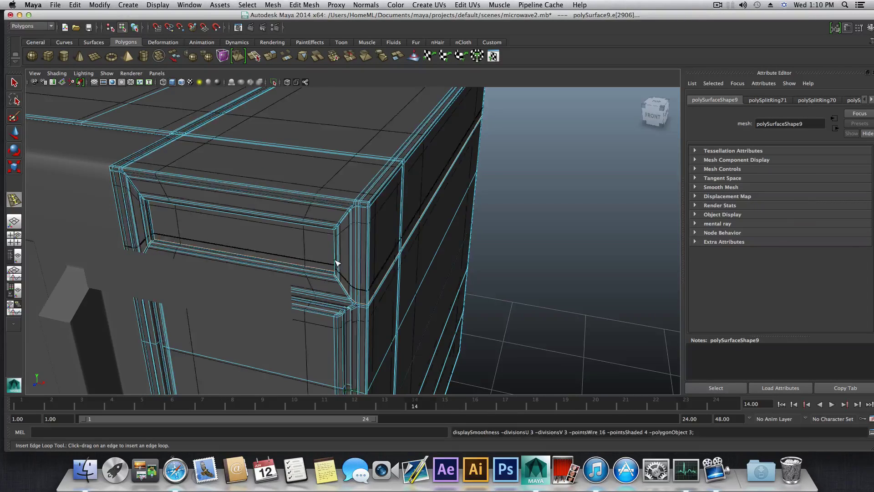
Examine the smoothed display recess and control panel on the body from several distances and angles
{"action": "left_click", "coordinate": [14, 83]}
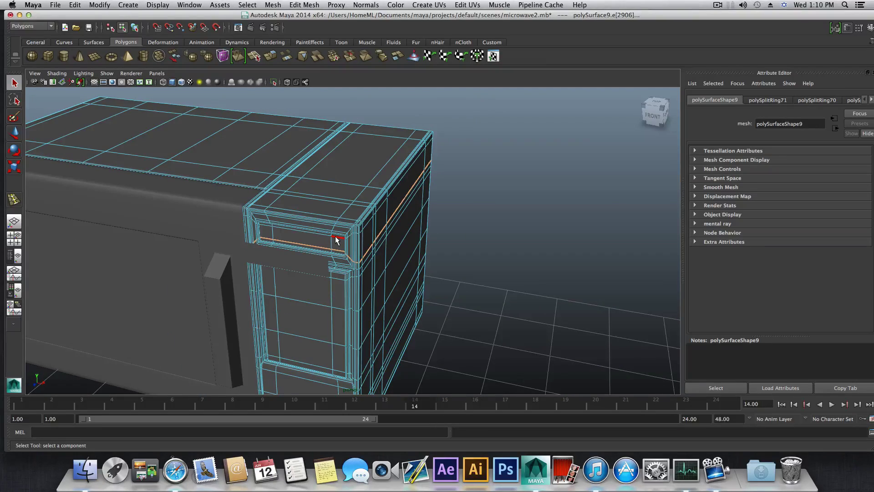
{"action": "key", "text": "F8"}
{"action": "scroll", "coordinate": [335, 236], "scroll_direction": "down", "scroll_amount": 5}
{"action": "left_click_drag", "start_coordinate": [421, 226], "coordinate": [464, 249], "text": "alt"}
{"action": "scroll", "coordinate": [371, 245], "scroll_direction": "up", "scroll_amount": 4}
{"action": "middle_click_drag", "start_coordinate": [371, 245], "coordinate": [453, 403], "text": "alt"}
{"action": "left_click_drag", "start_coordinate": [453, 403], "coordinate": [256, 311], "text": "alt"}
{"action": "scroll", "coordinate": [414, 309], "scroll_direction": "down", "scroll_amount": 3}
{"action": "scroll", "coordinate": [291, 304], "scroll_direction": "up", "scroll_amount": 5}
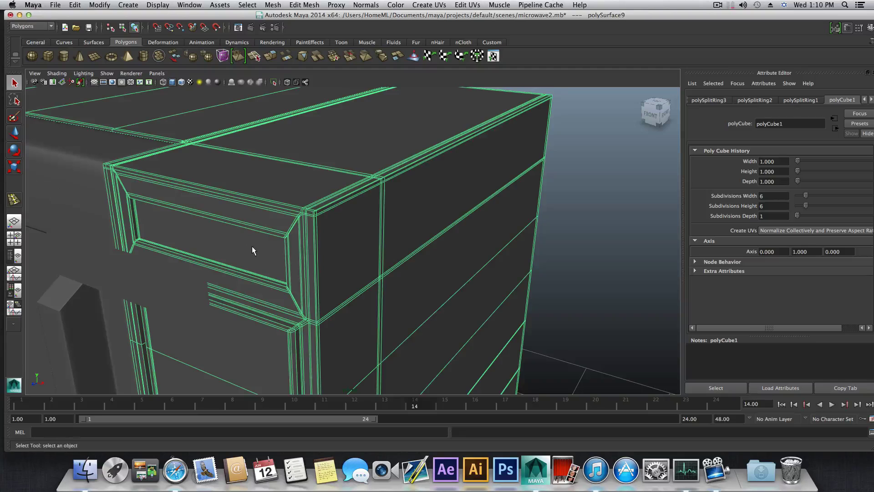
Extract the recessed display face from the microwave body as a separate surface and return to object selection
{"action": "right_click_drag", "start_coordinate": [248, 250], "coordinate": [247, 260]}
{"action": "left_click", "coordinate": [248, 260]}
{"action": "left_click_drag", "start_coordinate": [247, 261], "coordinate": [276, 264], "text": "alt"}
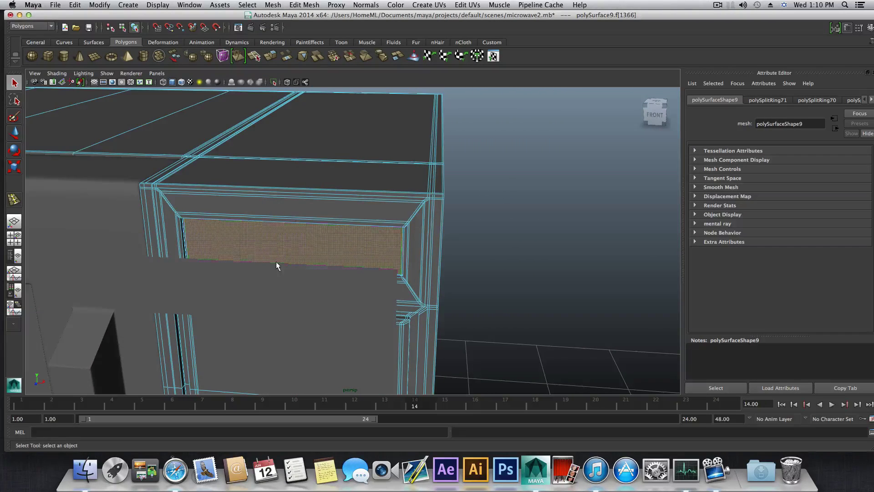
{"action": "left_click", "coordinate": [279, 6]}
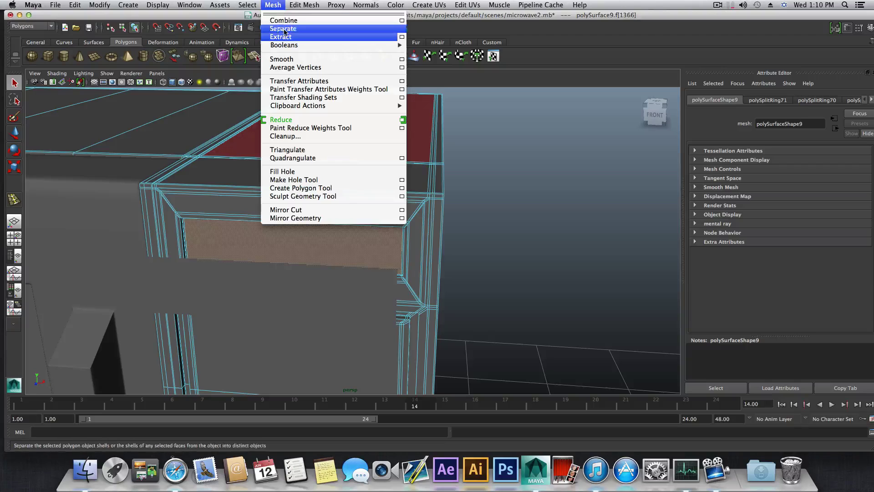
{"action": "left_click", "coordinate": [286, 38]}
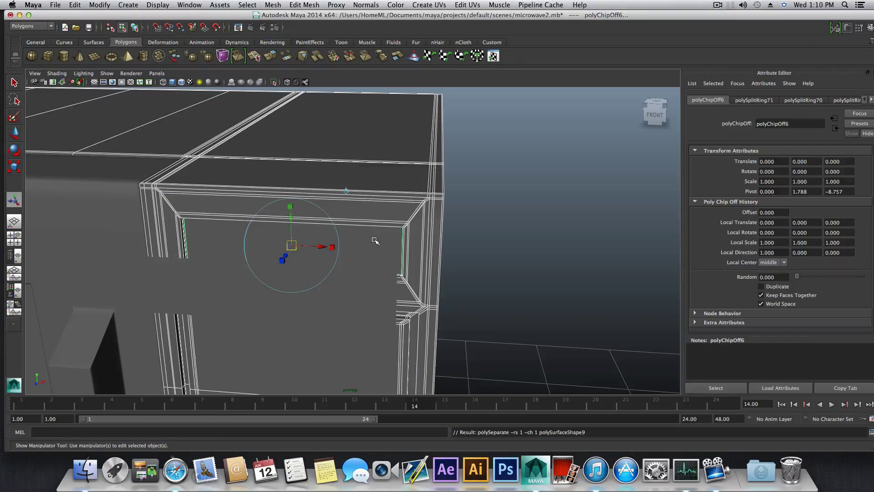
{"action": "key", "text": "F8"}
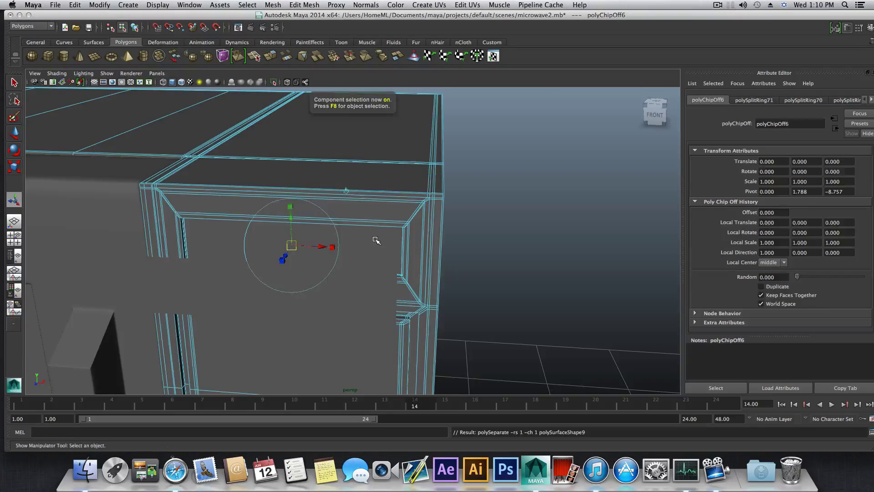
{"action": "key", "text": "F8"}
Select the duplicated display face floating in front of the microwave and move it back into the display recess
{"action": "scroll", "coordinate": [376, 240], "scroll_direction": "down", "scroll_amount": 10}
{"action": "left_click_drag", "start_coordinate": [364, 238], "coordinate": [318, 244], "text": "alt"}
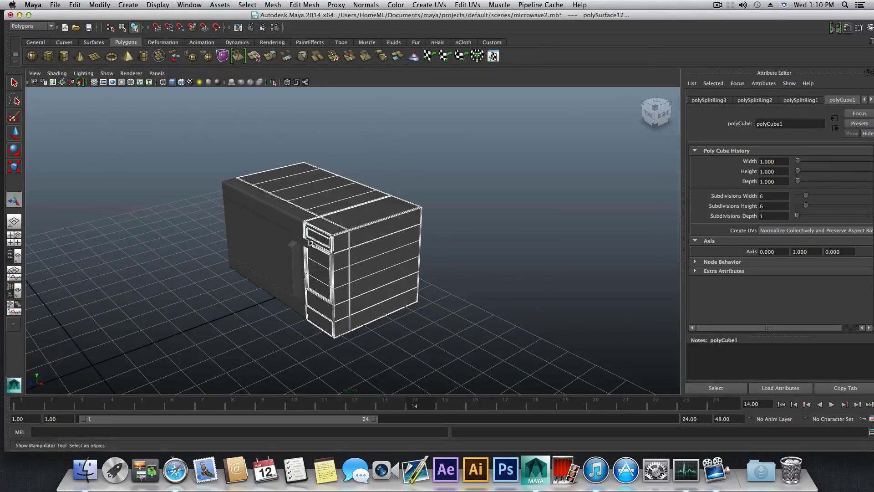
{"action": "right_click_drag", "start_coordinate": [318, 244], "coordinate": [430, 267], "text": "alt"}
{"action": "left_click", "coordinate": [246, 245]}
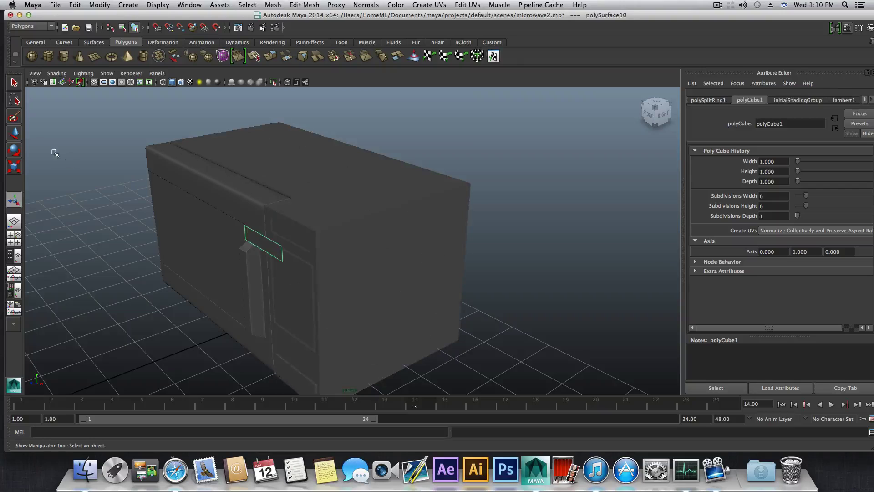
{"action": "left_click", "coordinate": [19, 135]}
{"action": "left_click_drag", "start_coordinate": [255, 253], "coordinate": [256, 254]}
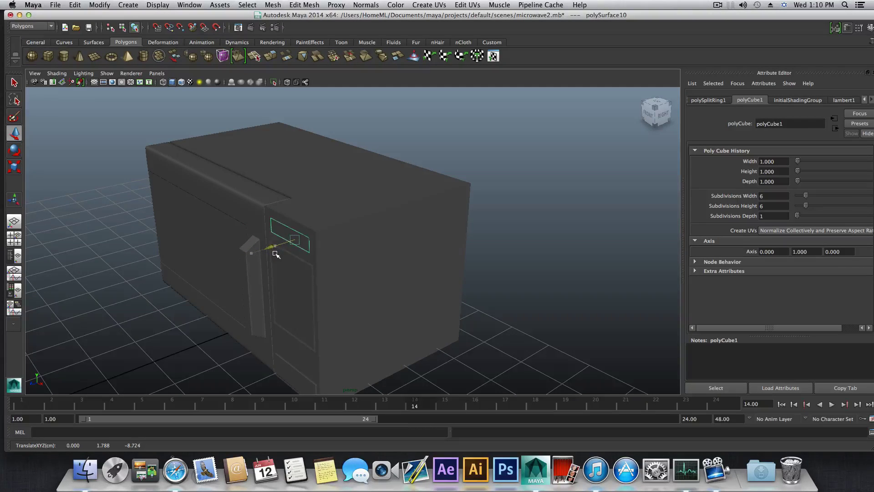
{"action": "left_click_drag", "start_coordinate": [236, 246], "coordinate": [299, 232], "text": "alt"}
Examine the fitted display face, control panel and body from the front and at an angle, leaving nothing selected
{"action": "middle_click_drag", "start_coordinate": [275, 242], "coordinate": [316, 203], "text": "alt"}
{"action": "middle_click_drag", "start_coordinate": [334, 276], "coordinate": [292, 251], "text": "alt"}
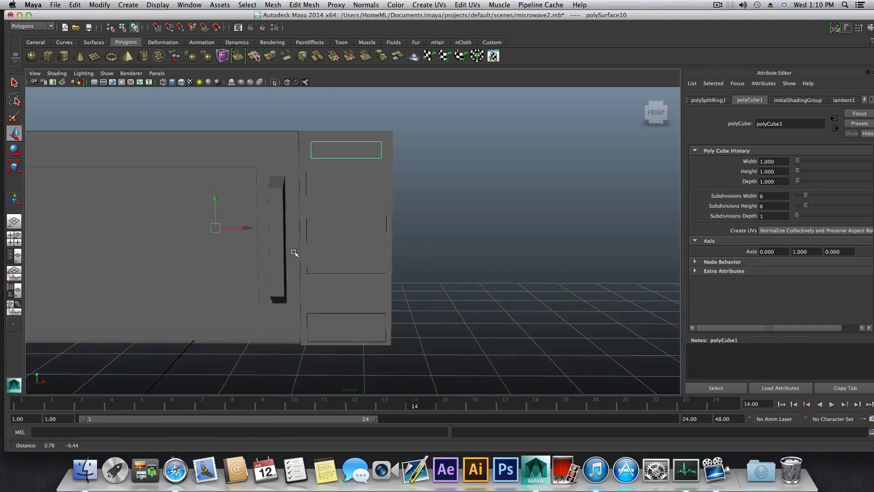
{"action": "left_click_drag", "start_coordinate": [308, 262], "coordinate": [228, 287], "text": "alt"}
{"action": "middle_click_drag", "start_coordinate": [276, 251], "coordinate": [199, 217], "text": "alt"}
{"action": "left_click_drag", "start_coordinate": [200, 216], "coordinate": [300, 218], "text": "alt"}
{"action": "scroll", "coordinate": [376, 242], "scroll_direction": "down", "scroll_amount": 3}
{"action": "middle_click_drag", "start_coordinate": [376, 242], "coordinate": [273, 246], "text": "alt"}
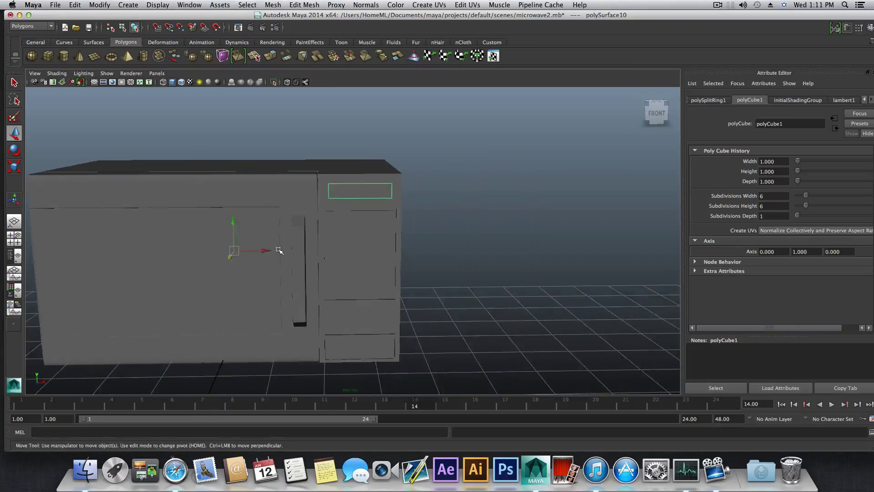
{"action": "left_click_drag", "start_coordinate": [273, 246], "coordinate": [275, 242], "text": "alt"}
{"action": "left_click", "coordinate": [376, 228]}
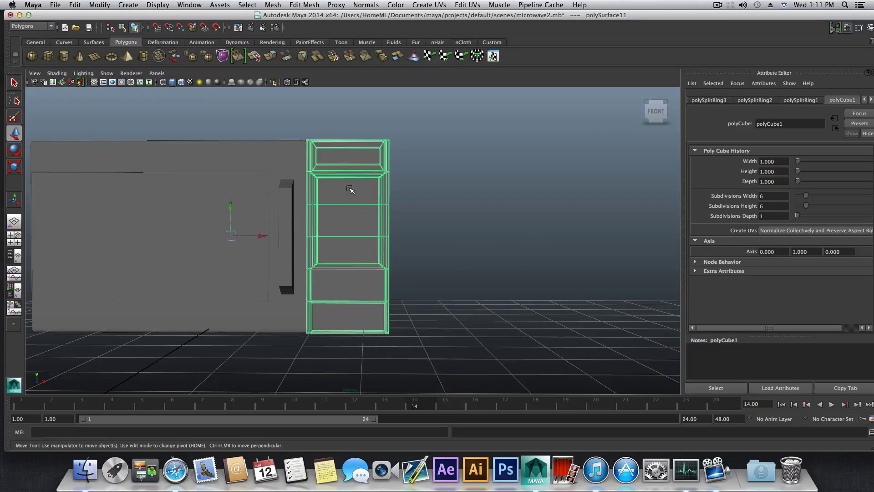
{"action": "left_click_drag", "start_coordinate": [355, 213], "coordinate": [293, 235], "text": "alt"}
{"action": "middle_click_drag", "start_coordinate": [261, 303], "coordinate": [288, 287], "text": "alt"}
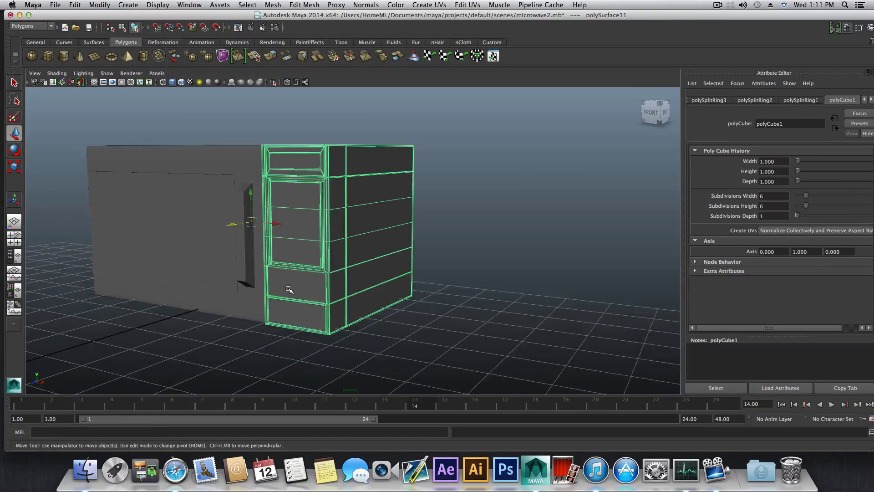
{"action": "left_click_drag", "start_coordinate": [293, 267], "coordinate": [275, 270], "text": "alt"}
{"action": "left_click", "coordinate": [438, 246]}
{"action": "left_click_drag", "start_coordinate": [437, 246], "coordinate": [359, 254], "text": "alt"}
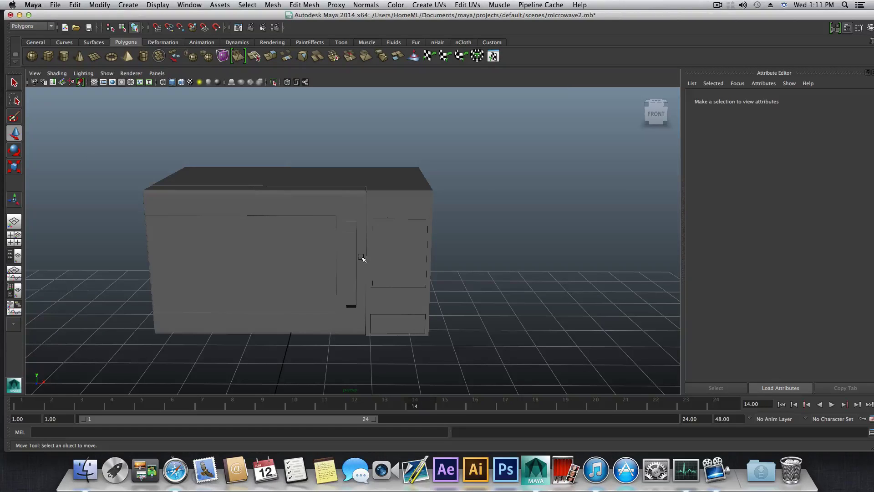
{"action": "left_click", "coordinate": [718, 6]}
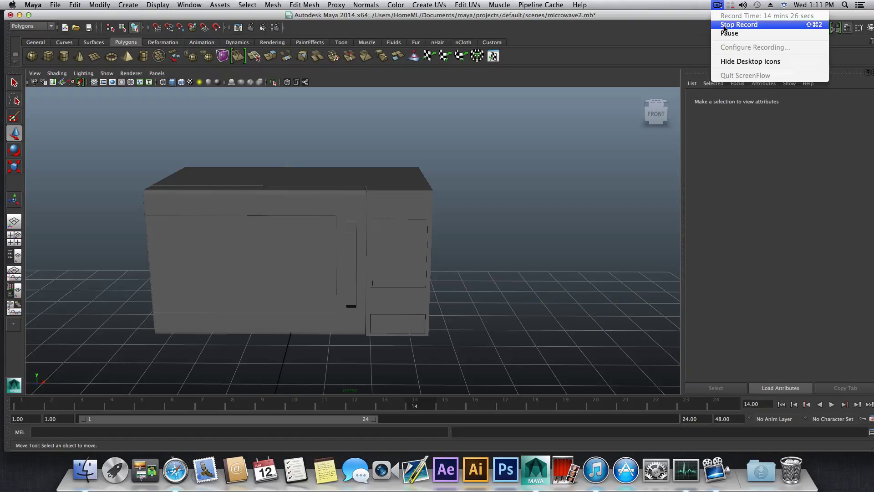